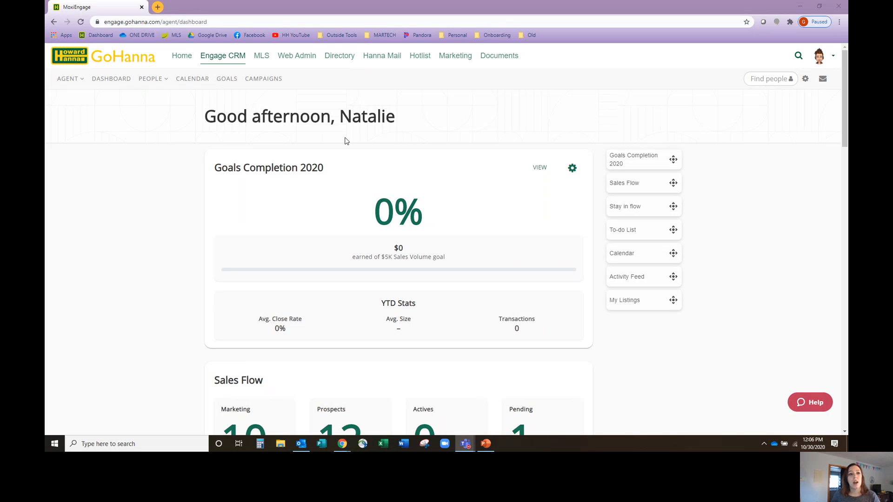
Open the My People list and view the Help Center article on importing an Outlook CSV, then close the import dialog
{"action": "left_click", "coordinate": [167, 80]}
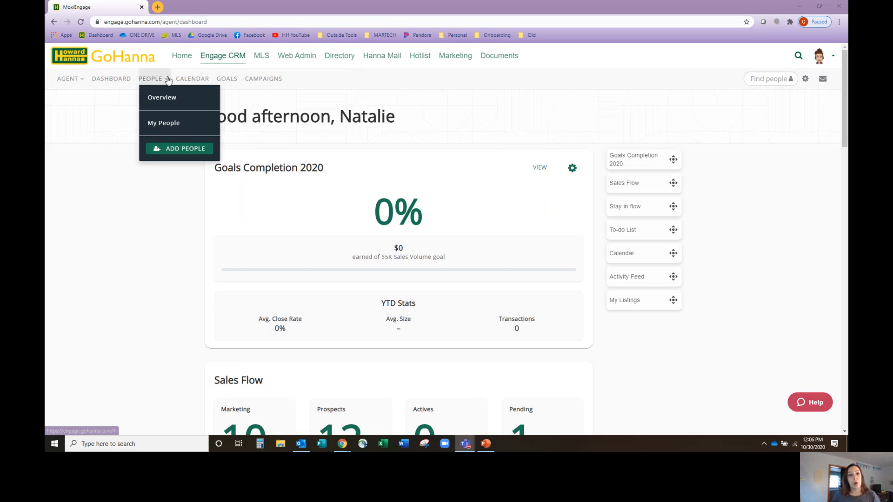
{"action": "left_click", "coordinate": [173, 123]}
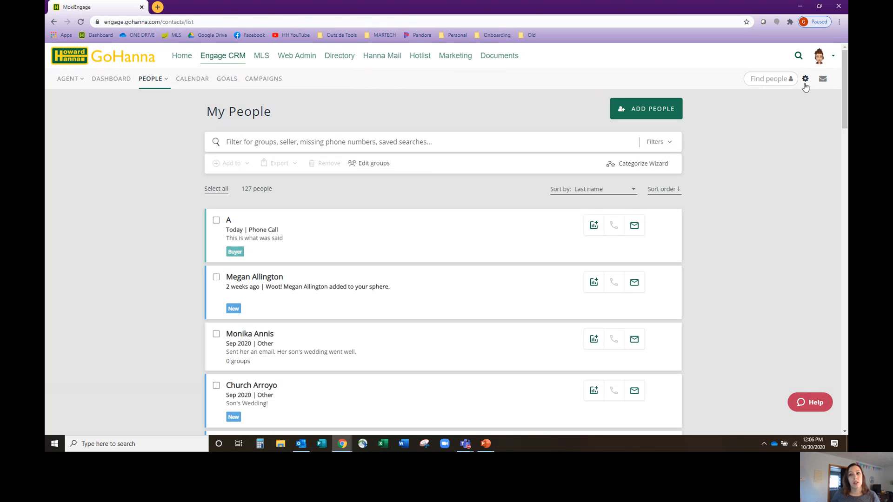
{"action": "left_click", "coordinate": [806, 79]}
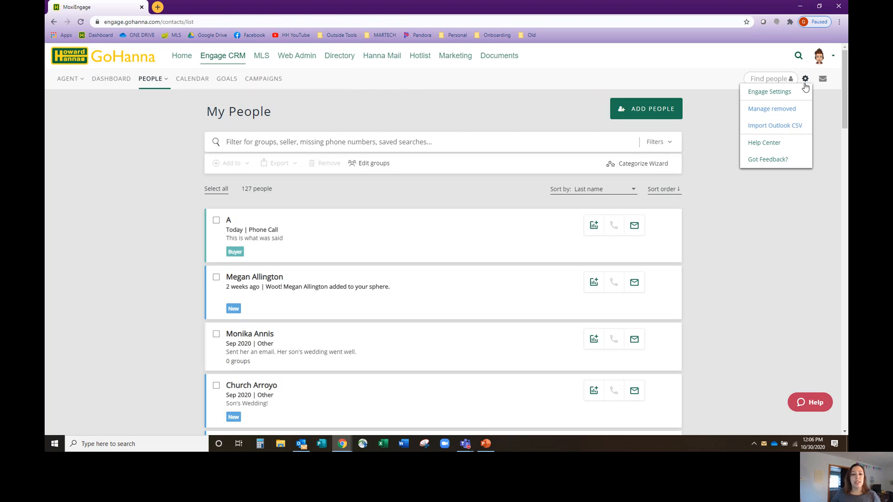
{"action": "left_click", "coordinate": [789, 127]}
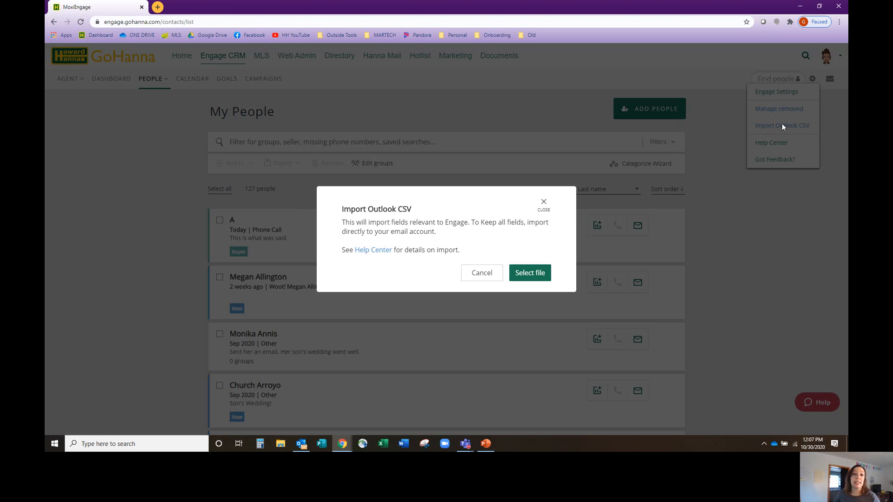
{"action": "left_click", "coordinate": [380, 251]}
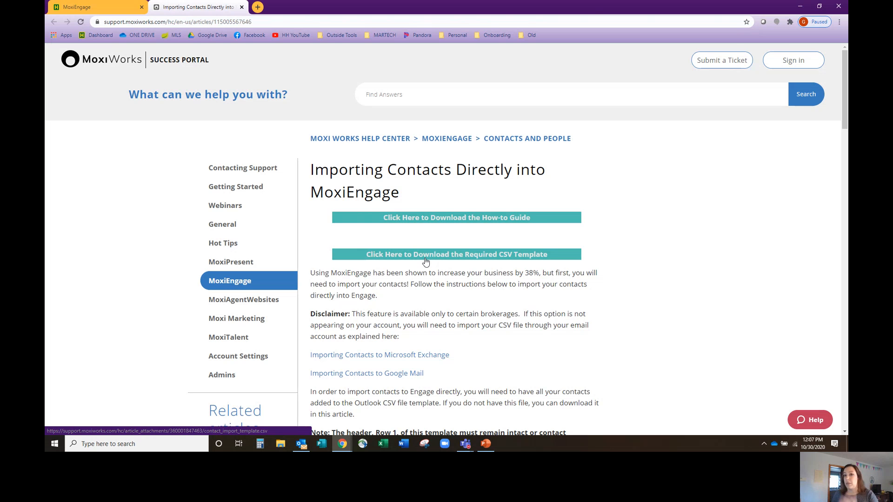
{"action": "left_click", "coordinate": [242, 7]}
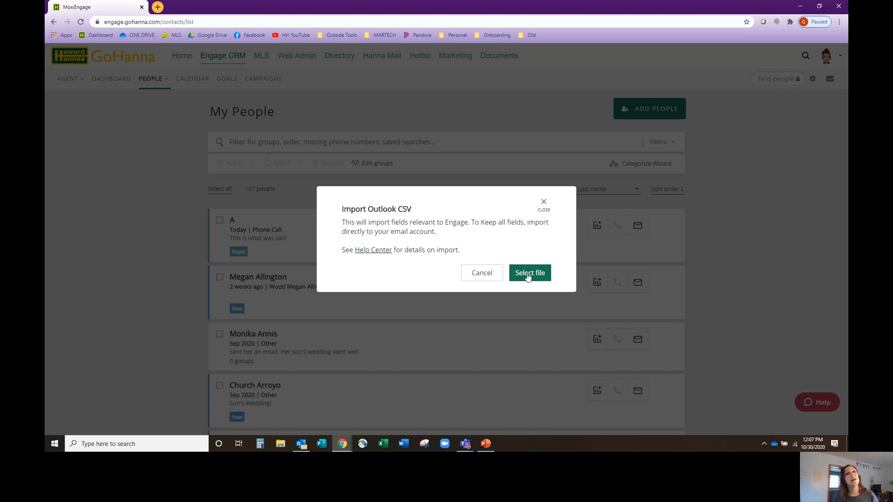
{"action": "left_click", "coordinate": [543, 203]}
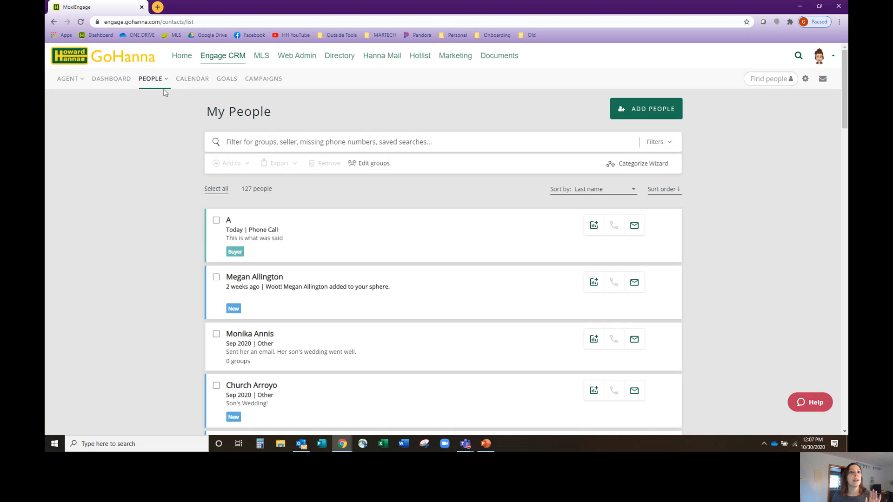
Bring up the Outlook CSV import for My People again and dismiss it without selecting a file
{"action": "mouse_move", "coordinate": [159, 88]}
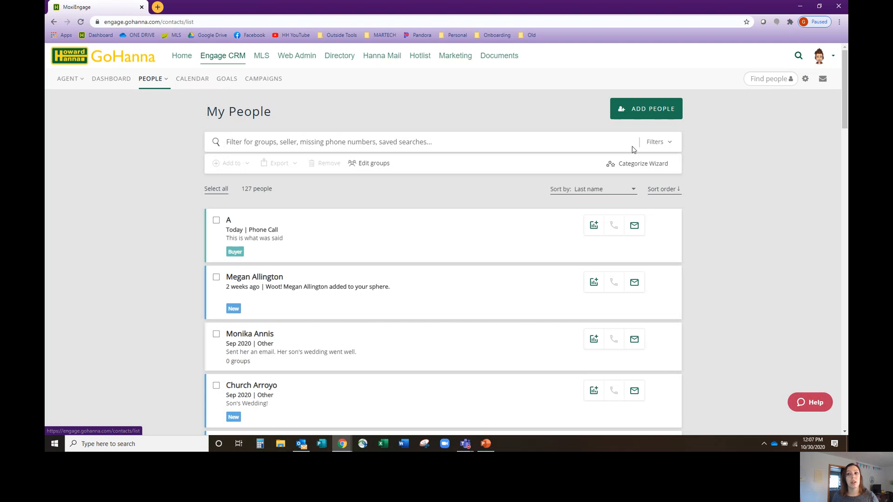
{"action": "left_click", "coordinate": [805, 81]}
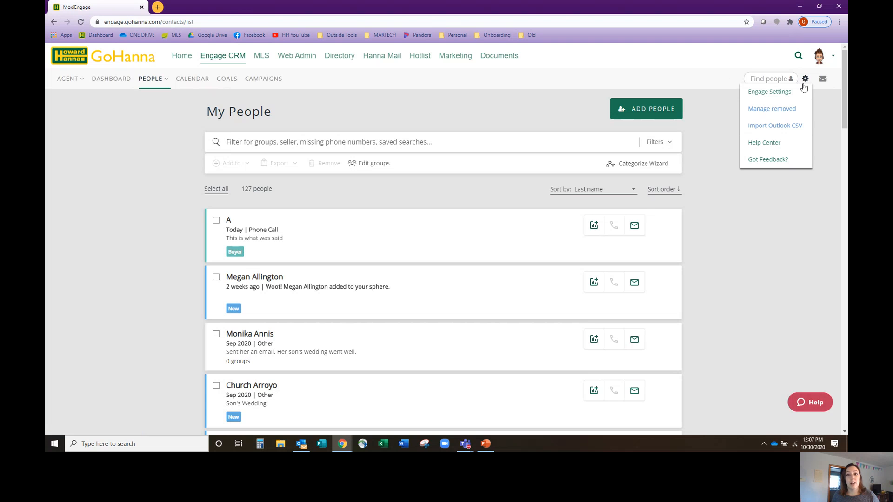
{"action": "left_click", "coordinate": [786, 126]}
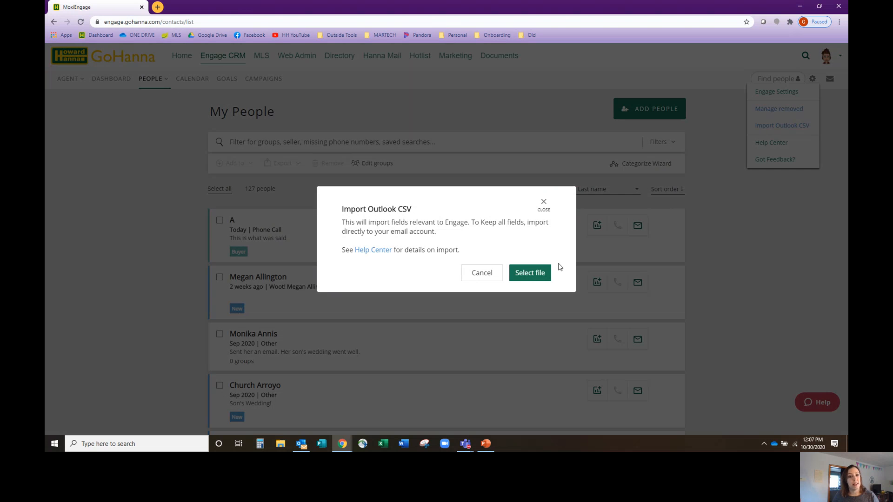
{"action": "left_click", "coordinate": [543, 202]}
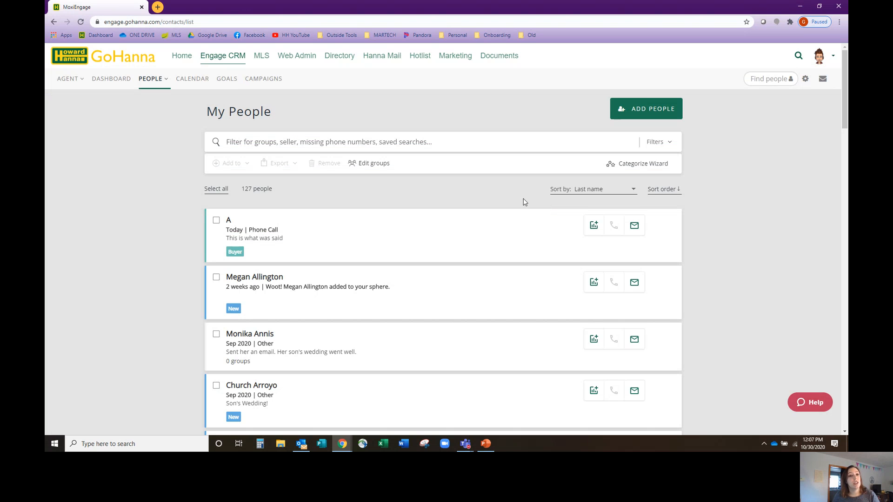
Review the 2021 amount in the Sales Volume Goals on the Goals page and finish with Done
{"action": "left_click", "coordinate": [225, 80]}
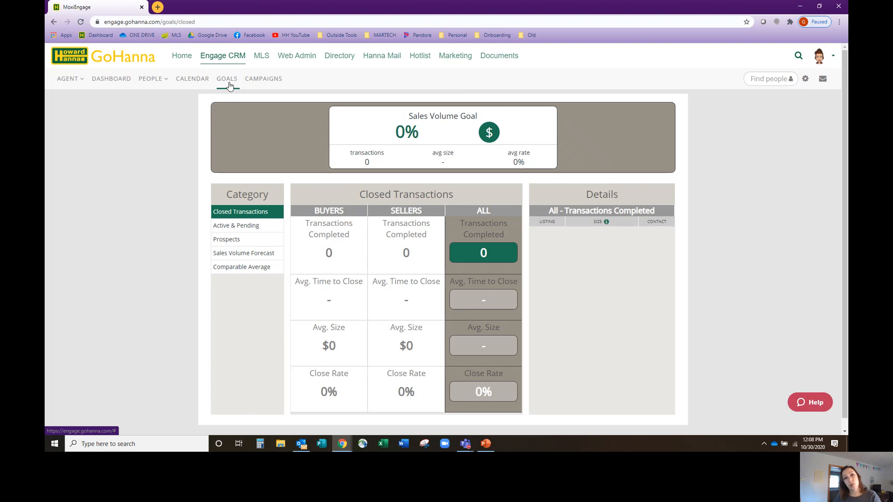
{"action": "left_click", "coordinate": [807, 83]}
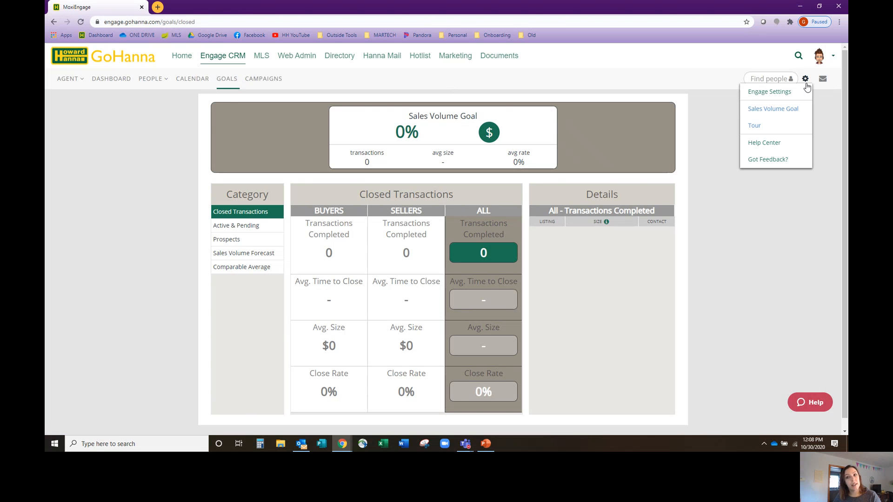
{"action": "left_click", "coordinate": [782, 111]}
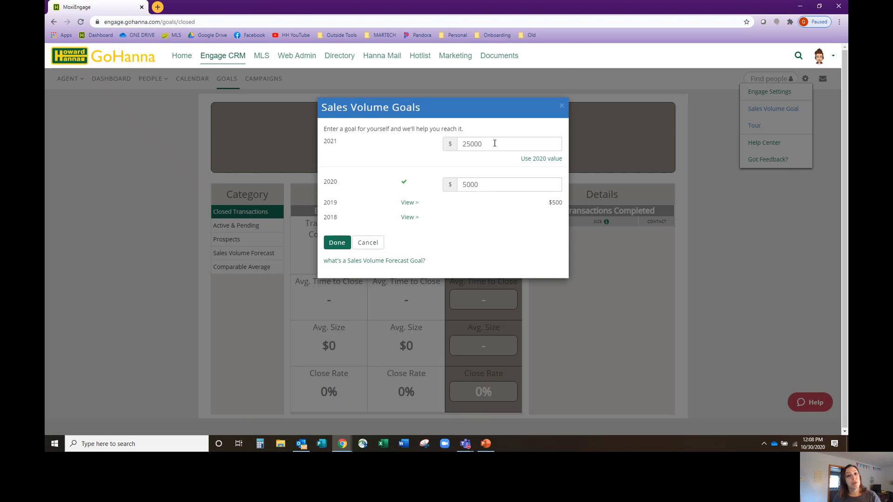
{"action": "left_click_drag", "start_coordinate": [495, 143], "coordinate": [427, 147]}
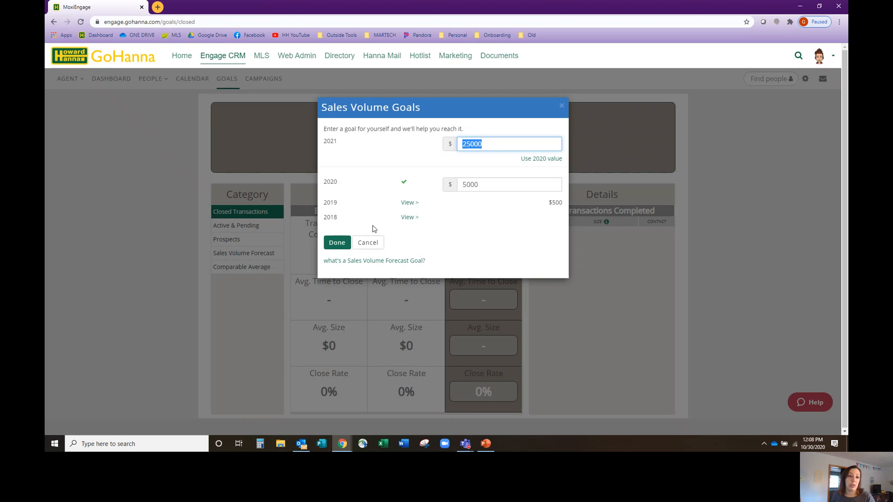
{"action": "left_click", "coordinate": [342, 244]}
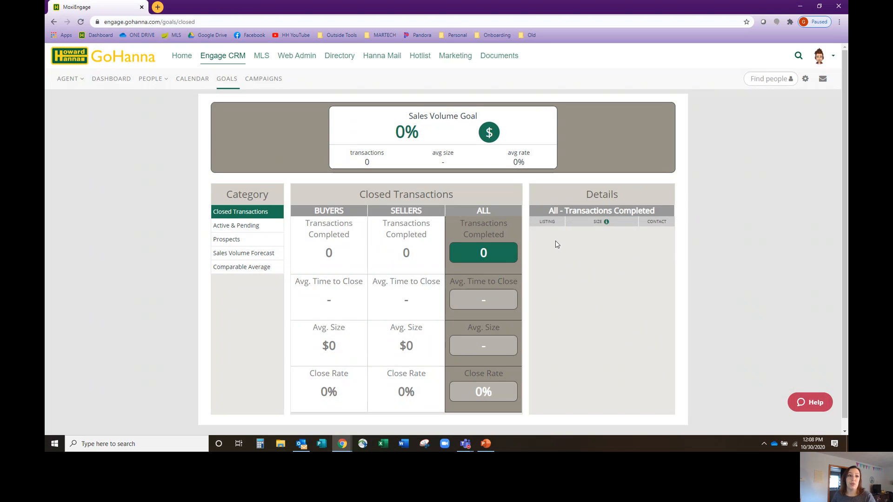
Open the Neighborhood News subscription preferences in the Engage settings
{"action": "left_click", "coordinate": [805, 79]}
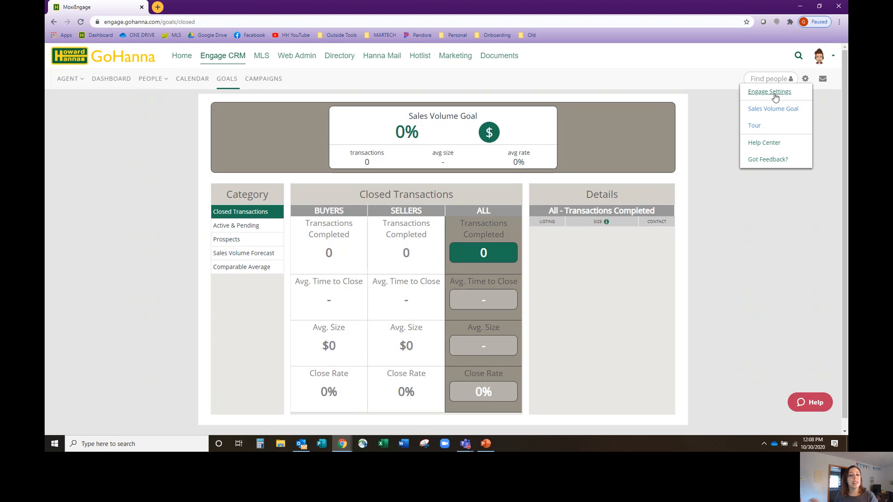
{"action": "left_click", "coordinate": [775, 95]}
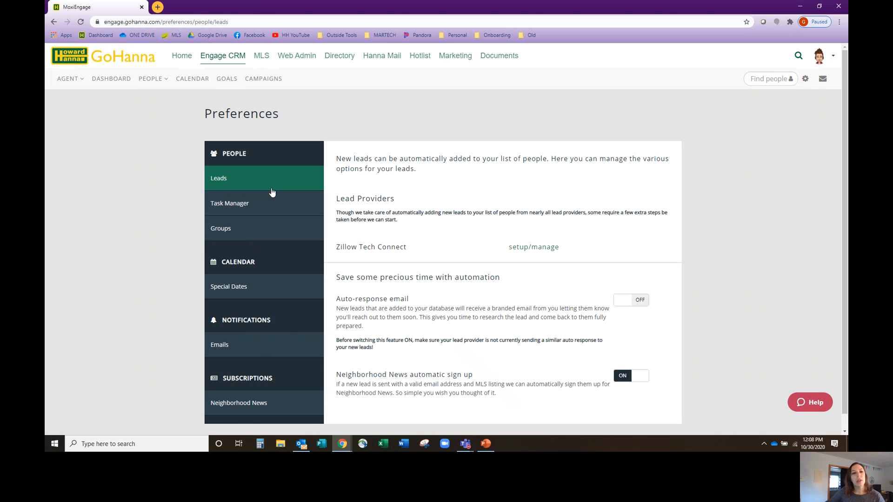
{"action": "scroll", "coordinate": [272, 192], "scroll_direction": "down", "scroll_amount": 1}
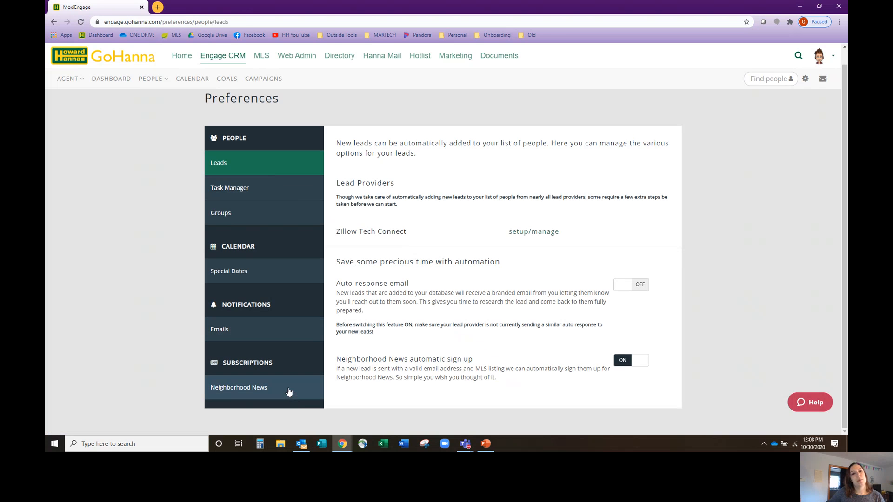
{"action": "left_click", "coordinate": [288, 392]}
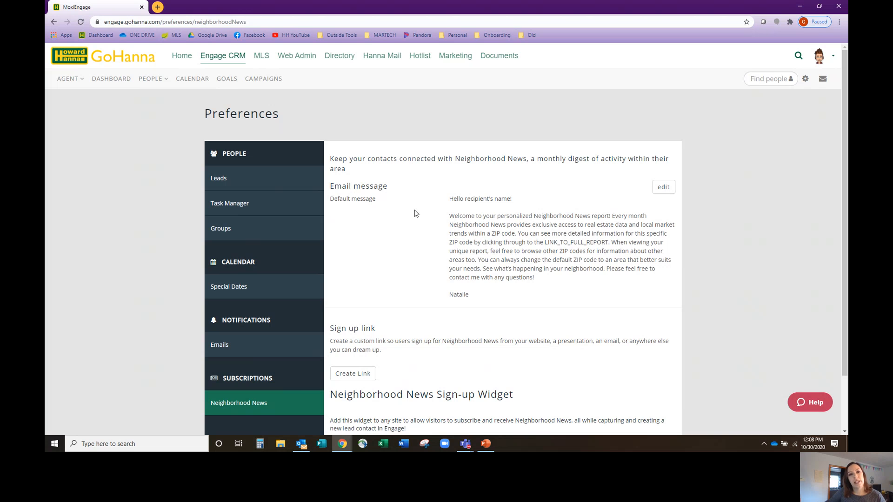
Inspect the editable default Neighborhood News email message around the LINK_TO_FULL_REPORT placeholder and cancel the editing
{"action": "left_click", "coordinate": [664, 188]}
{"action": "left_click", "coordinate": [635, 248]}
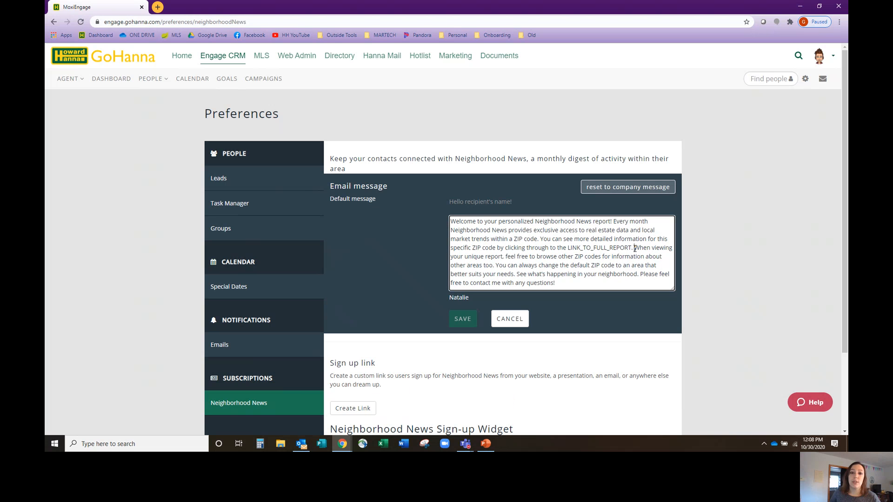
{"action": "left_click_drag", "start_coordinate": [635, 248], "coordinate": [564, 250]}
{"action": "left_click", "coordinate": [560, 265]}
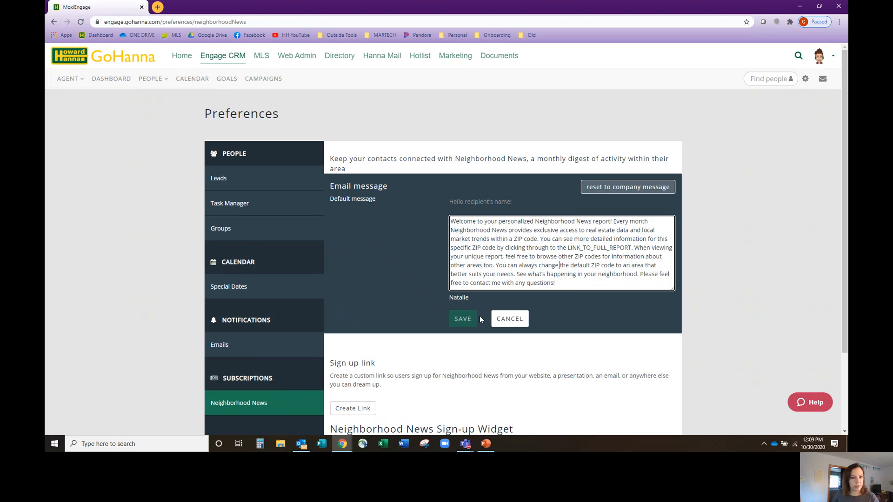
{"action": "left_click", "coordinate": [524, 320]}
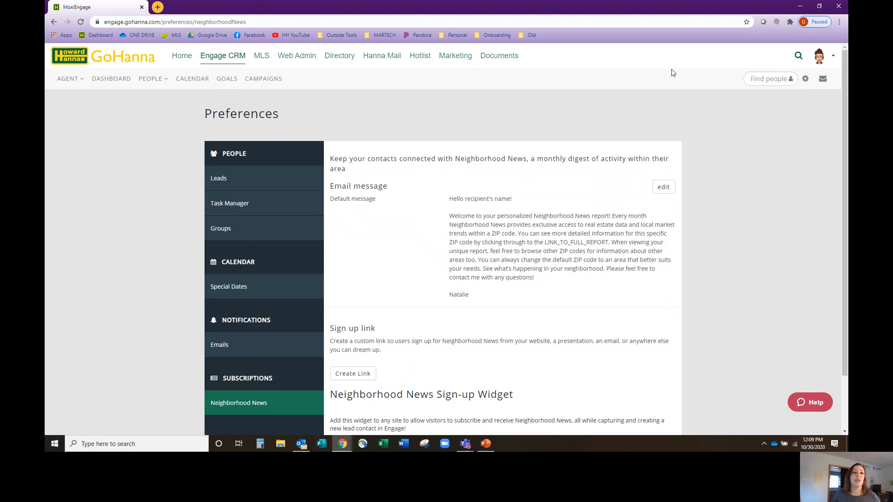
Open the profile of the first contact in the My People list
{"action": "left_click", "coordinate": [154, 79]}
{"action": "left_click", "coordinate": [164, 121]}
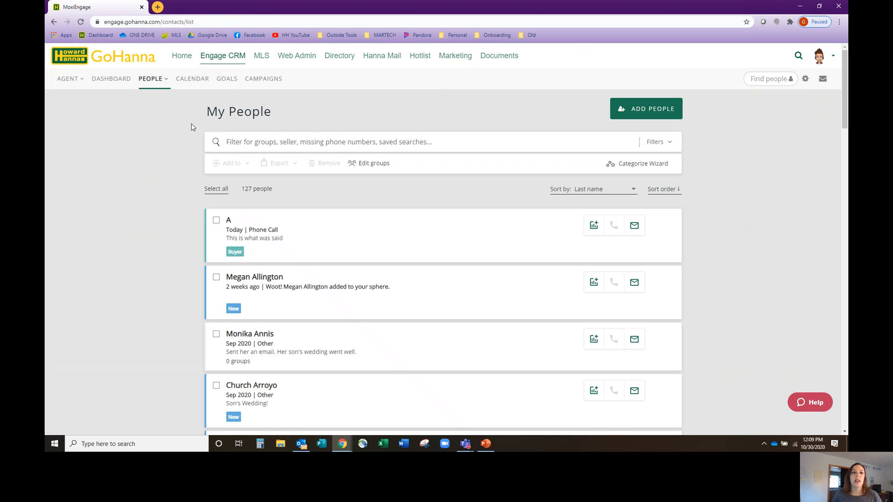
{"action": "left_click", "coordinate": [244, 222]}
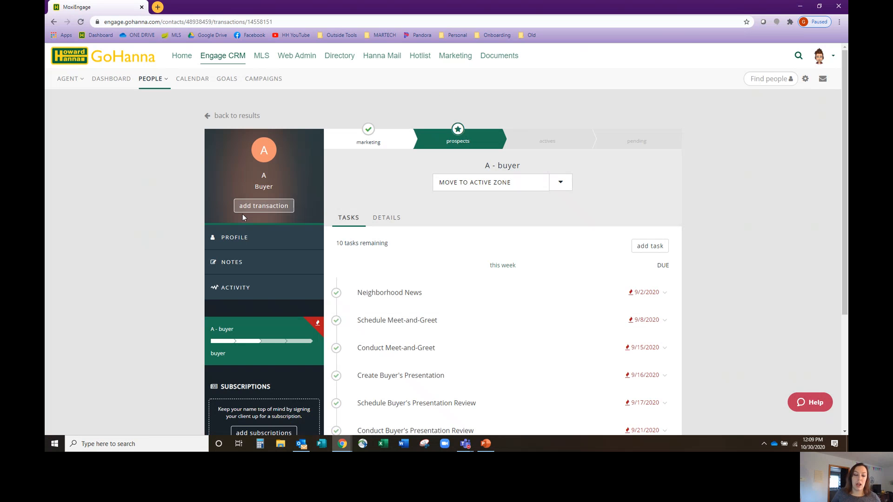
{"action": "left_click", "coordinate": [242, 239]}
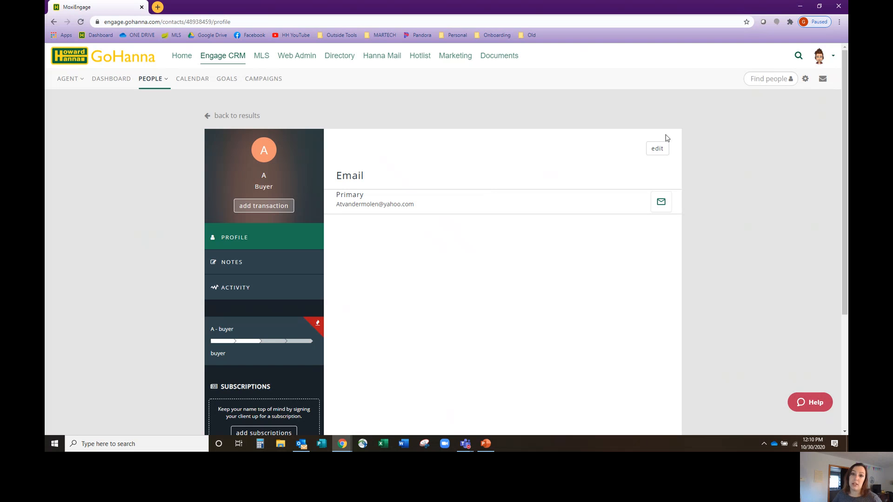
Try adding a House-iversary date of 10/30/2020 to the contact's profile and discard the form
{"action": "left_click", "coordinate": [657, 149]}
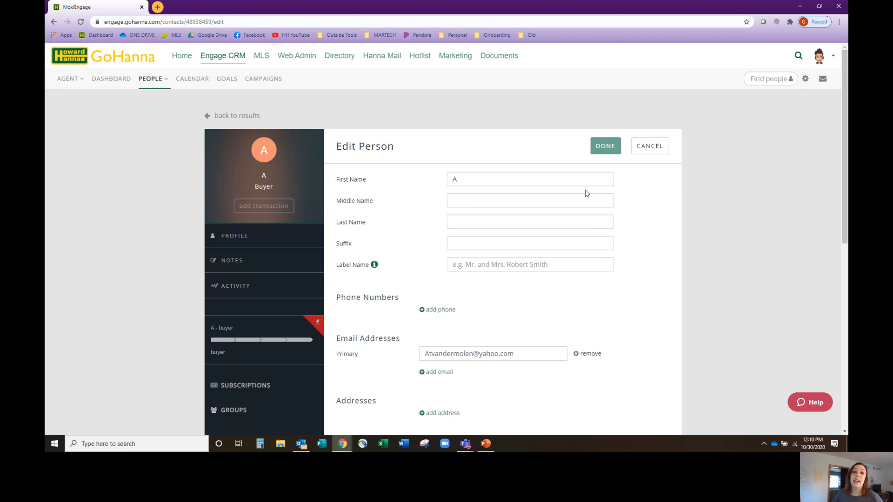
{"action": "scroll", "coordinate": [585, 193], "scroll_direction": "down", "scroll_amount": 1}
{"action": "scroll", "coordinate": [582, 192], "scroll_direction": "down", "scroll_amount": 5}
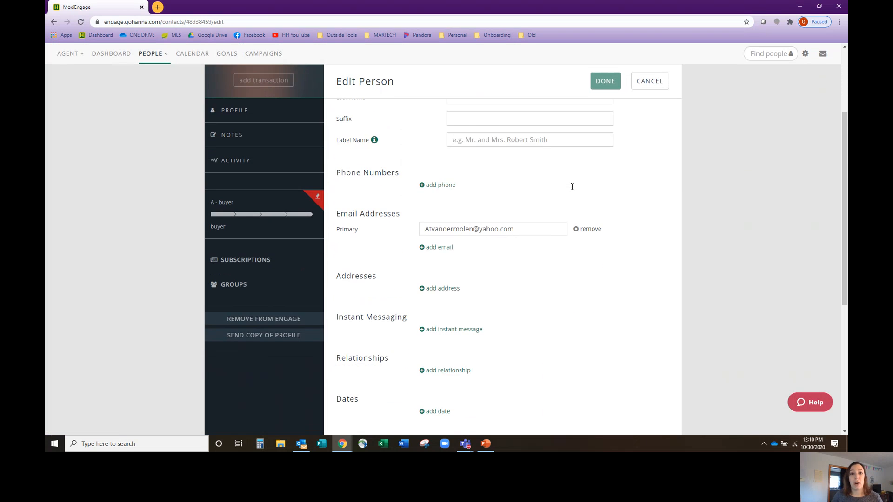
{"action": "scroll", "coordinate": [574, 190], "scroll_direction": "down", "scroll_amount": 1}
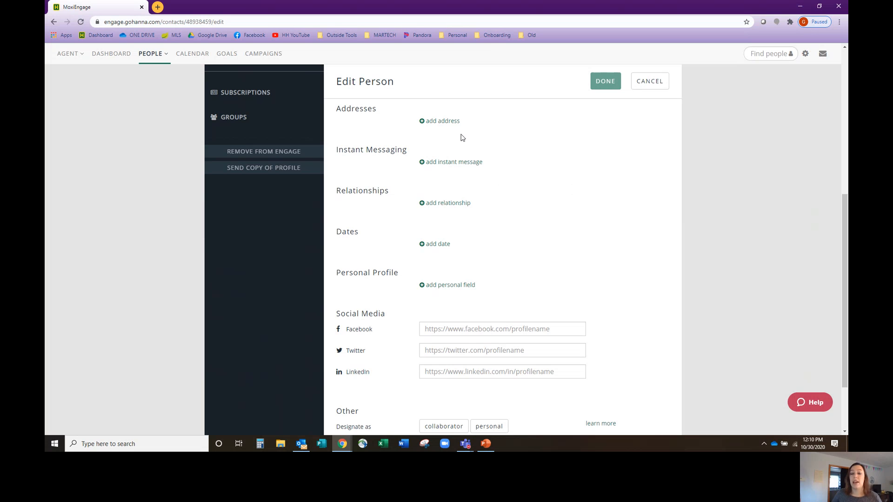
{"action": "left_click", "coordinate": [439, 243]}
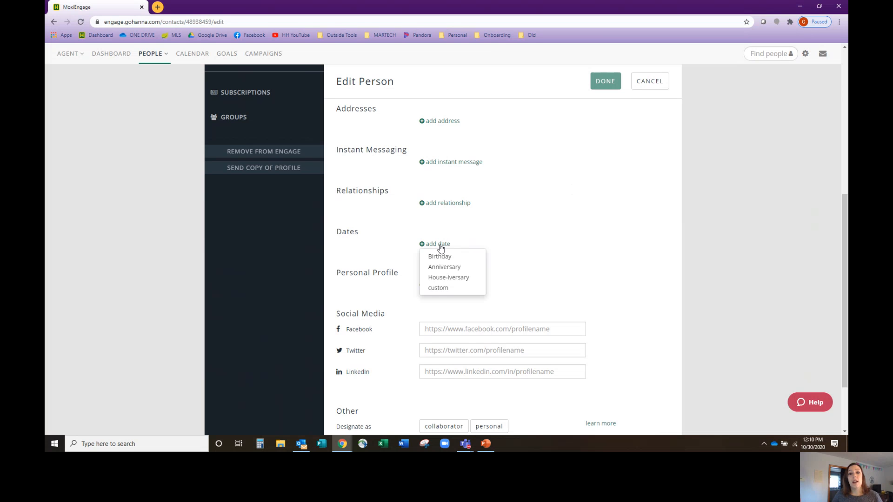
{"action": "left_click", "coordinate": [448, 277]}
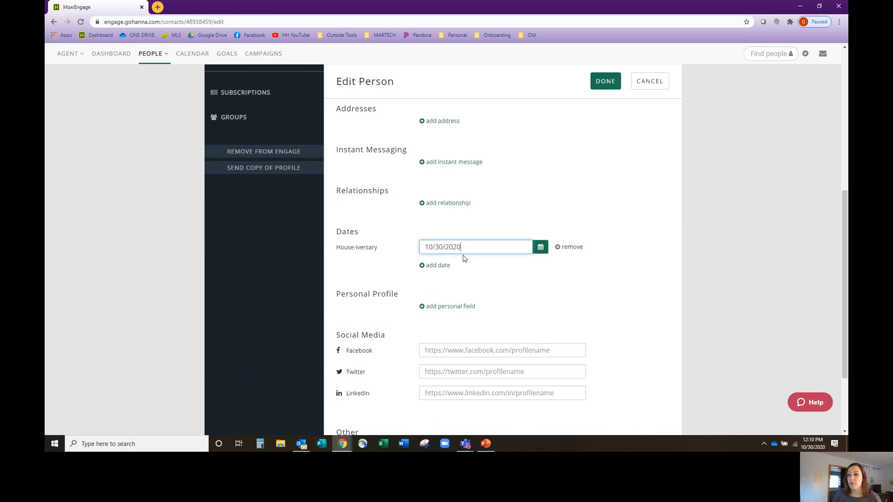
{"action": "left_click", "coordinate": [660, 84]}
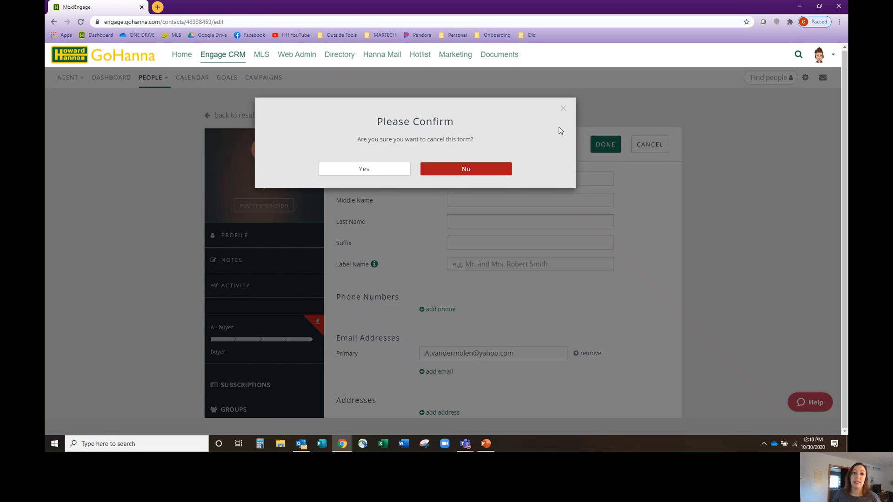
{"action": "left_click", "coordinate": [396, 173]}
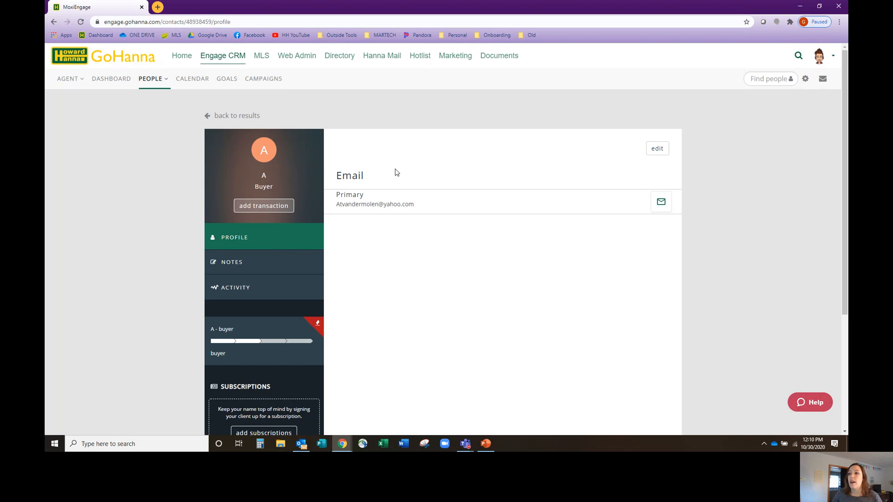
View the note editor for the contact's profile notes and cancel without entering anything
{"action": "left_click", "coordinate": [292, 270]}
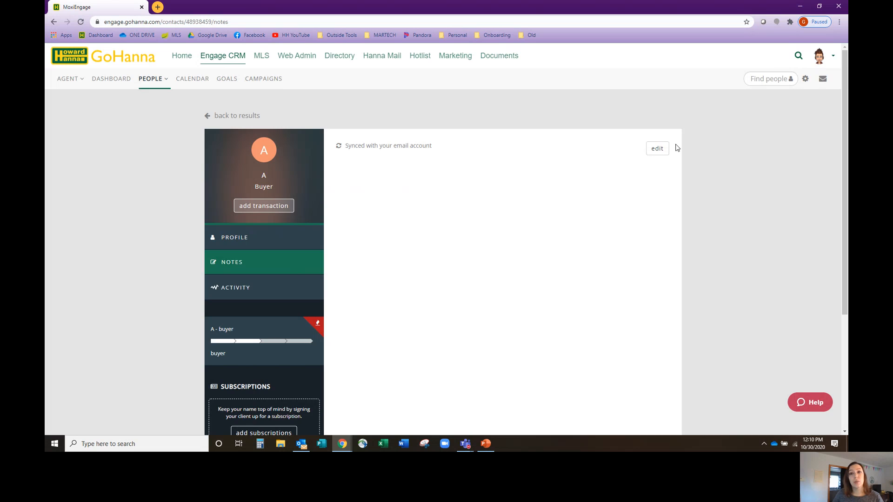
{"action": "left_click", "coordinate": [658, 149]}
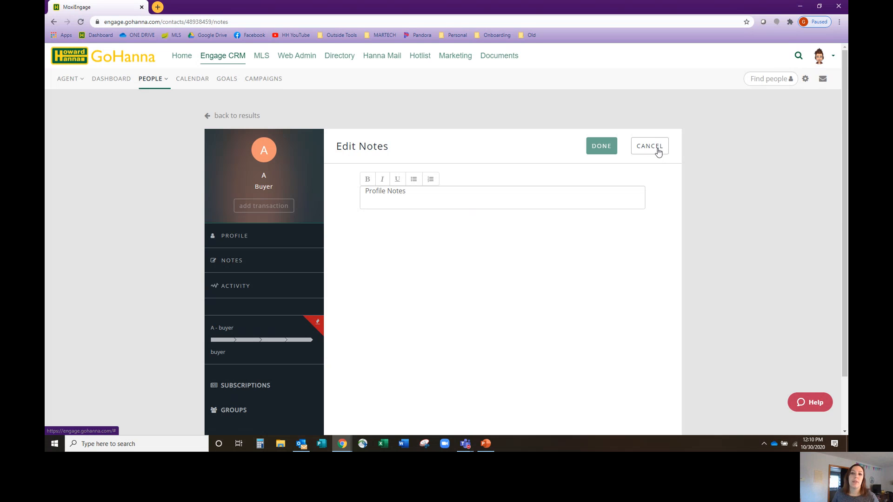
{"action": "left_click", "coordinate": [658, 152]}
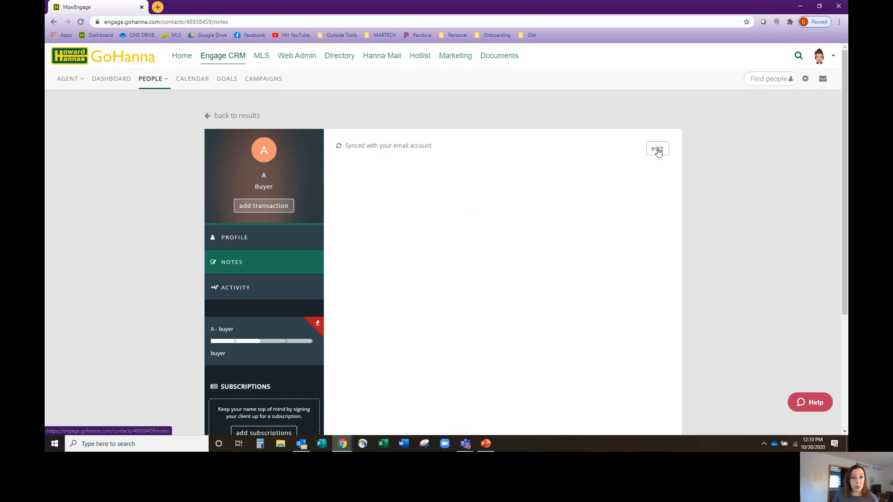
Log a custom Met in Person activity for the contact with the description "Writes some notes about it"
{"action": "left_click", "coordinate": [243, 294]}
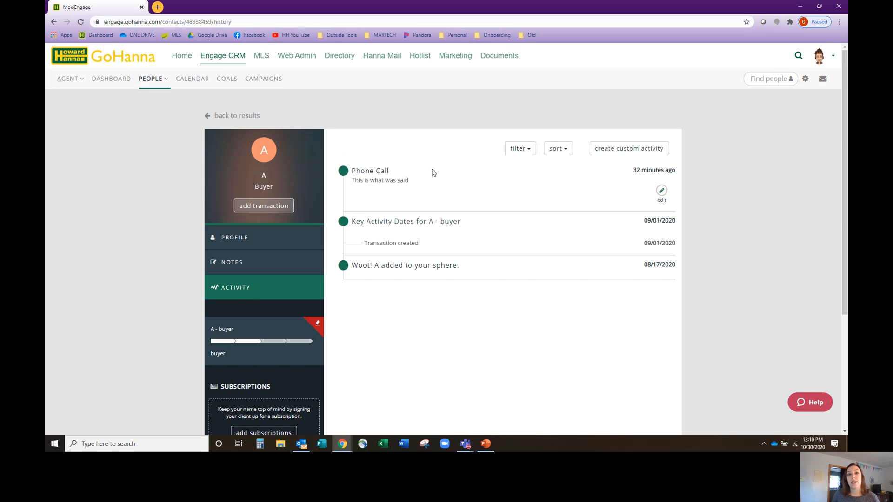
{"action": "left_click", "coordinate": [623, 148]}
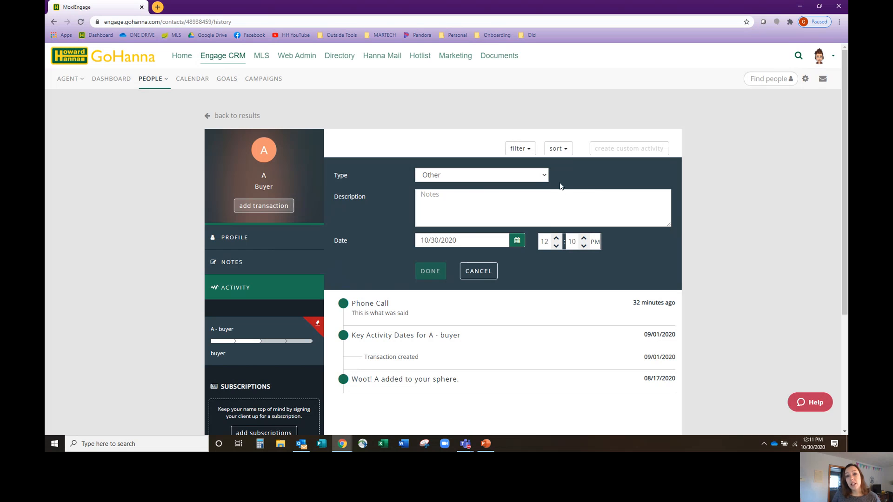
{"action": "left_click", "coordinate": [540, 175]}
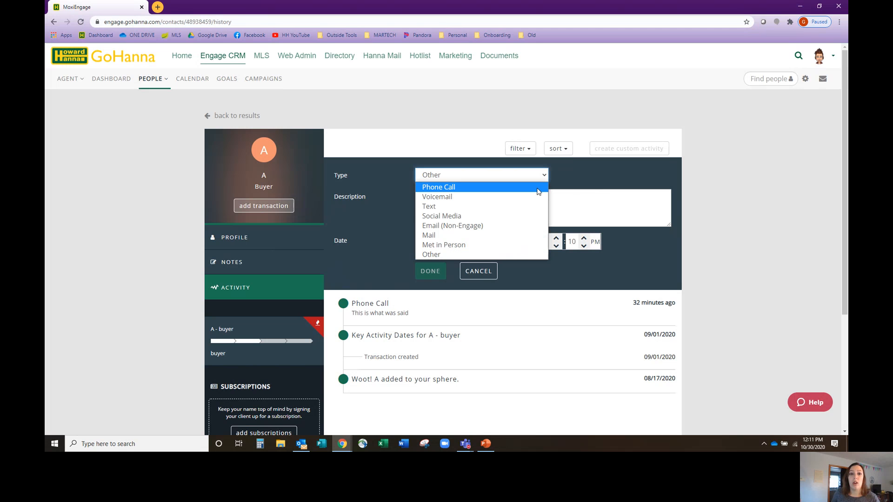
{"action": "left_click", "coordinate": [502, 249]}
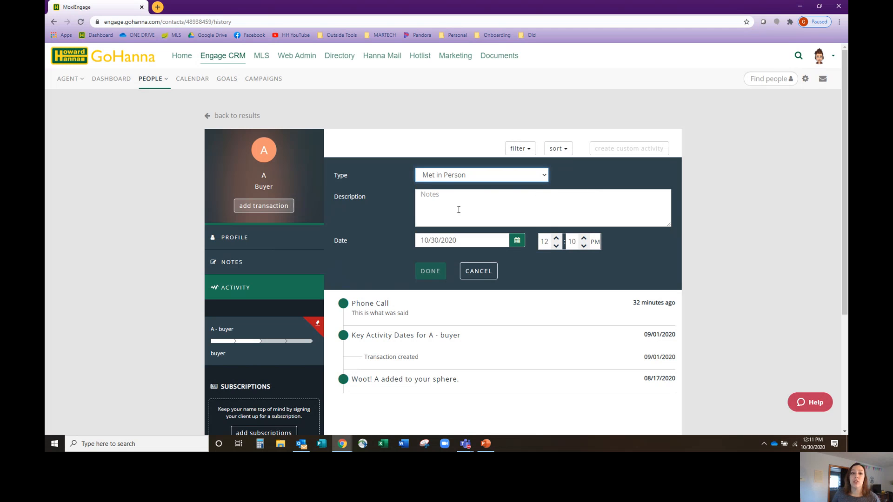
{"action": "left_click", "coordinate": [459, 209]}
{"action": "type", "text": "Writes"}
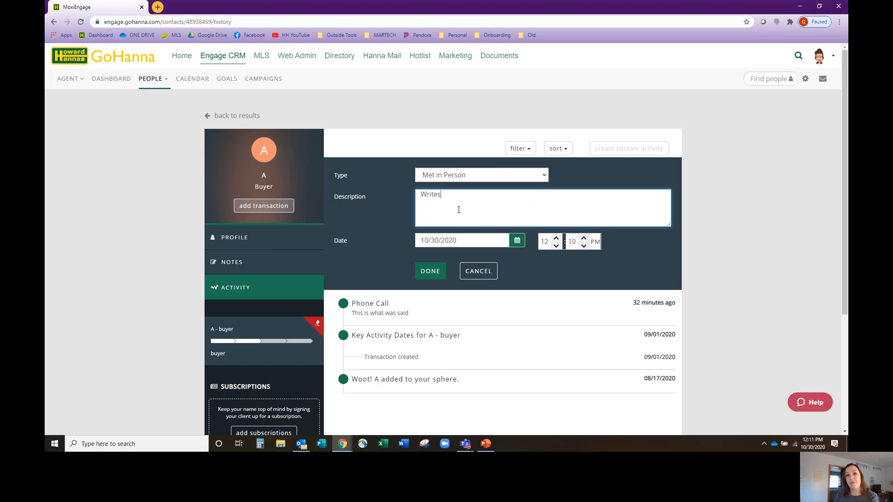
{"action": "type", "text": " some notes abou tit"}
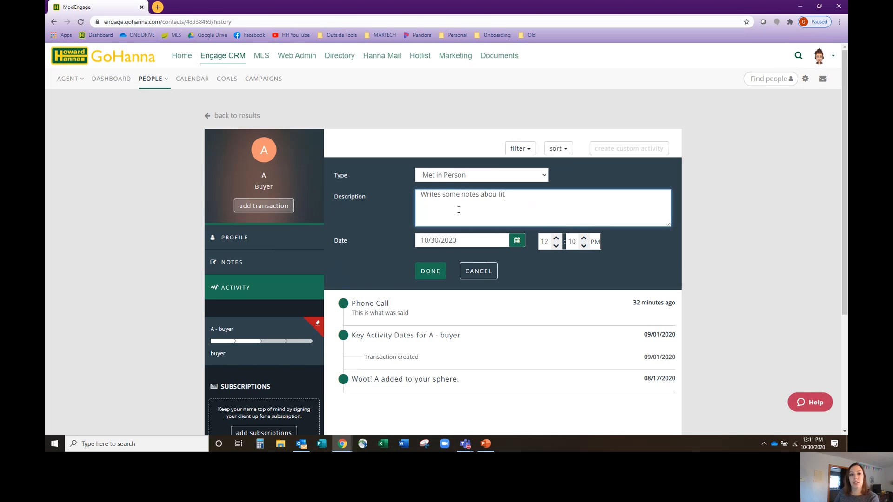
{"action": "key", "text": "BackSpace"}
{"action": "key", "text": "BackSpace"}
{"action": "type", "text": "t it"}
{"action": "left_click", "coordinate": [425, 273]}
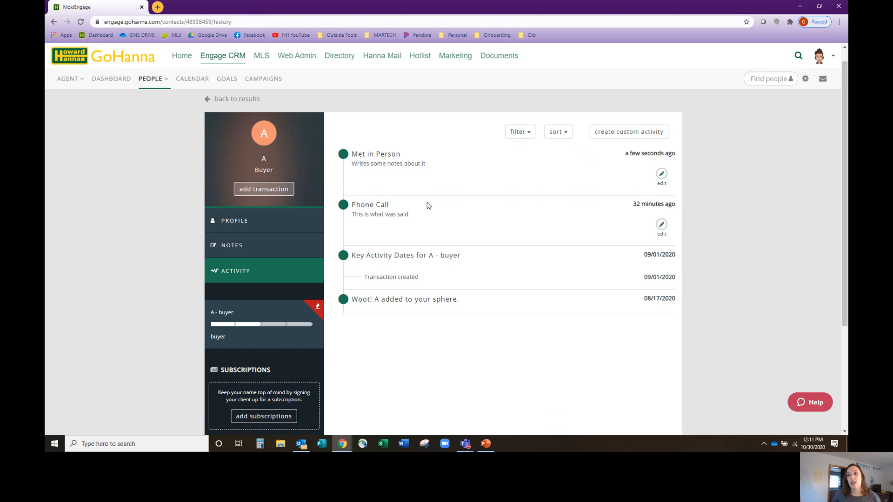
View the contact's subscription choices and the two Neighborhood News setup methods, and close the setup without subscribing
{"action": "scroll", "coordinate": [426, 203], "scroll_direction": "down", "scroll_amount": 3}
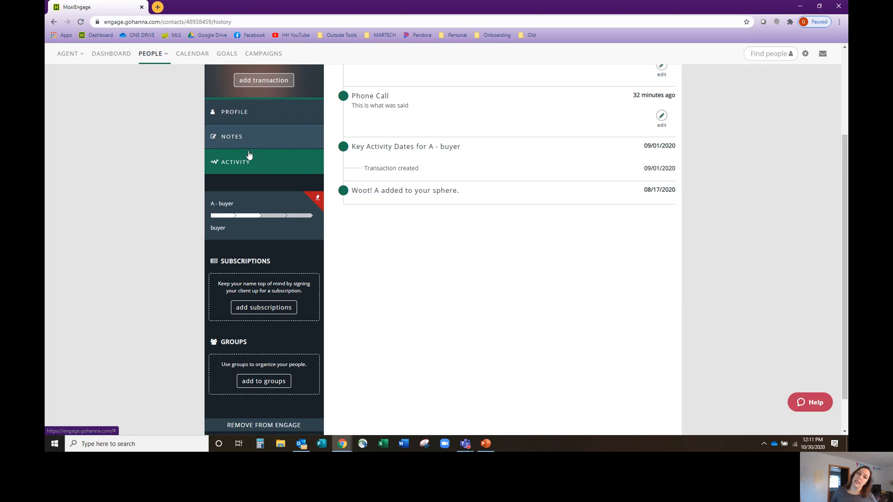
{"action": "left_click", "coordinate": [261, 309]}
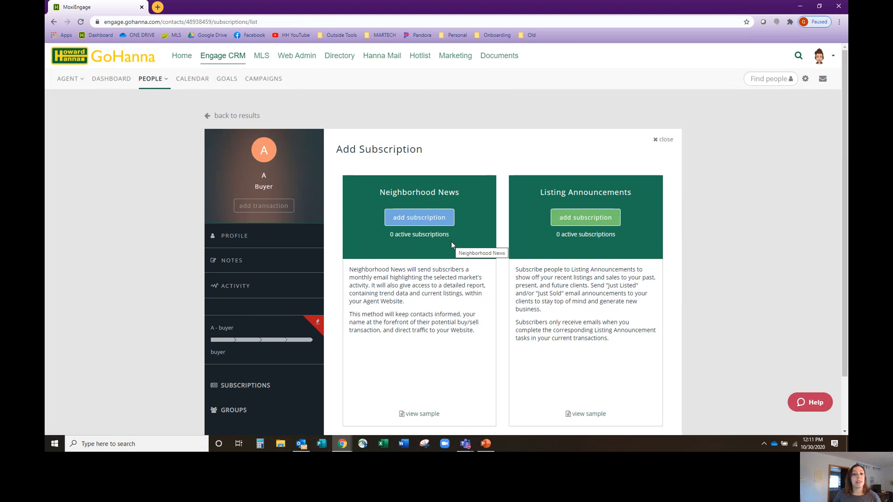
{"action": "left_click", "coordinate": [432, 220]}
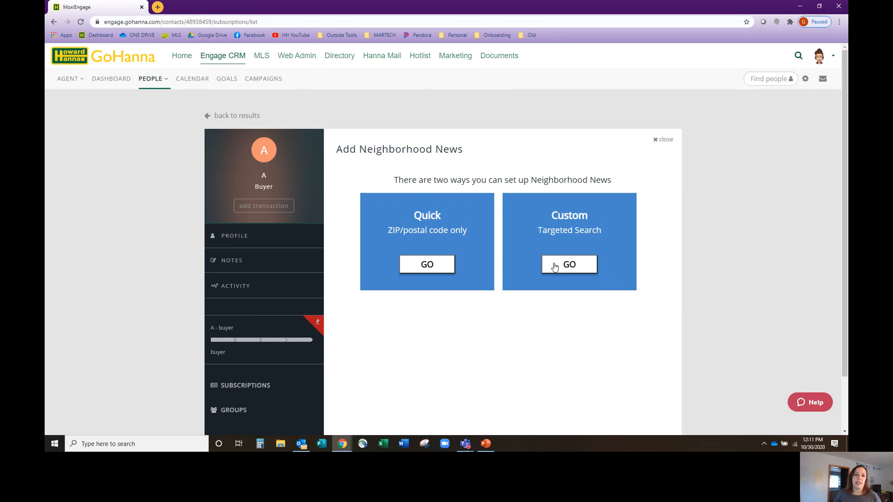
{"action": "left_click", "coordinate": [666, 140]}
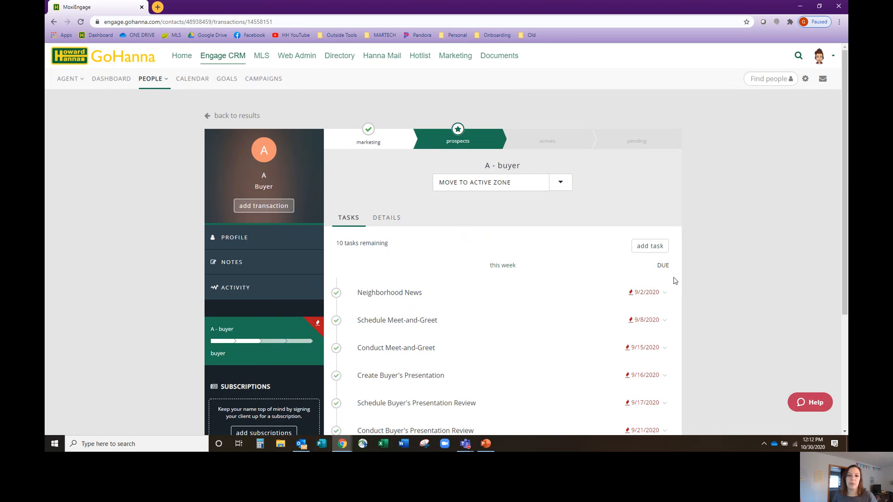
Add a task named "Check in on them for pizza" with the description "Write a note" to the contact's buyer transaction and check the task list
{"action": "left_click", "coordinate": [661, 250]}
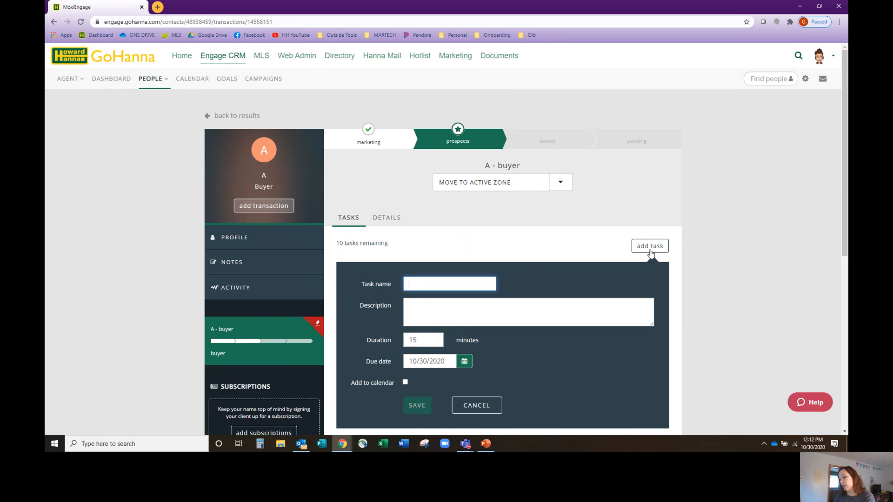
{"action": "type", "text": "Check"}
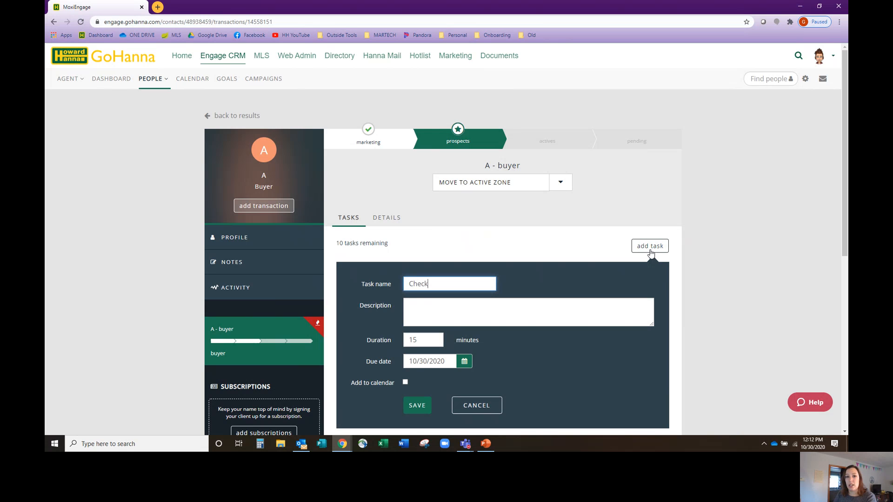
{"action": "type", "text": " in on them"}
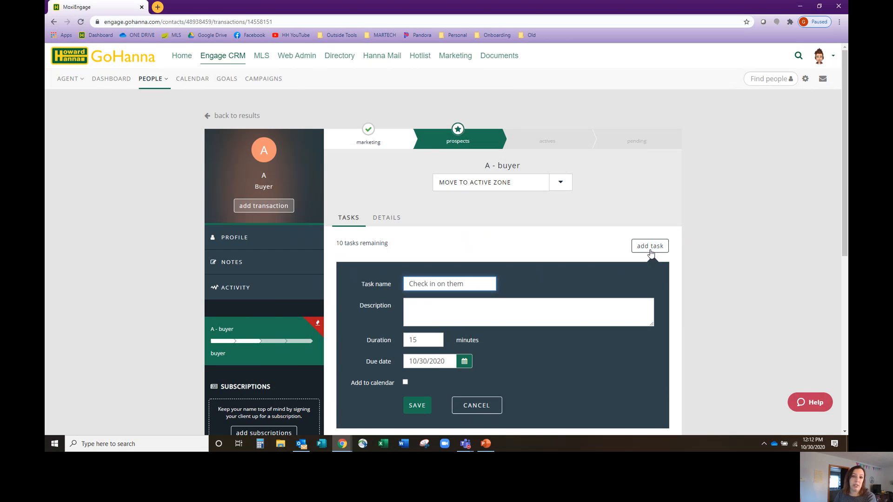
{"action": "type", "text": " for pizza"}
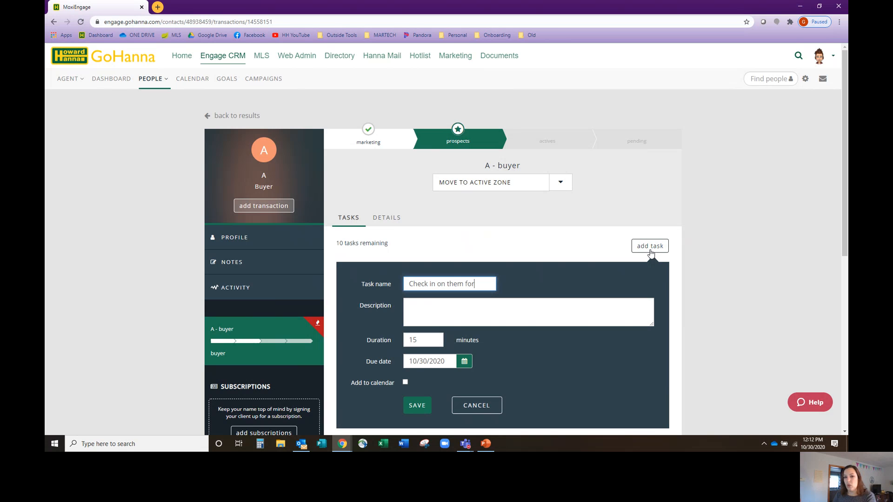
{"action": "left_click", "coordinate": [450, 304]}
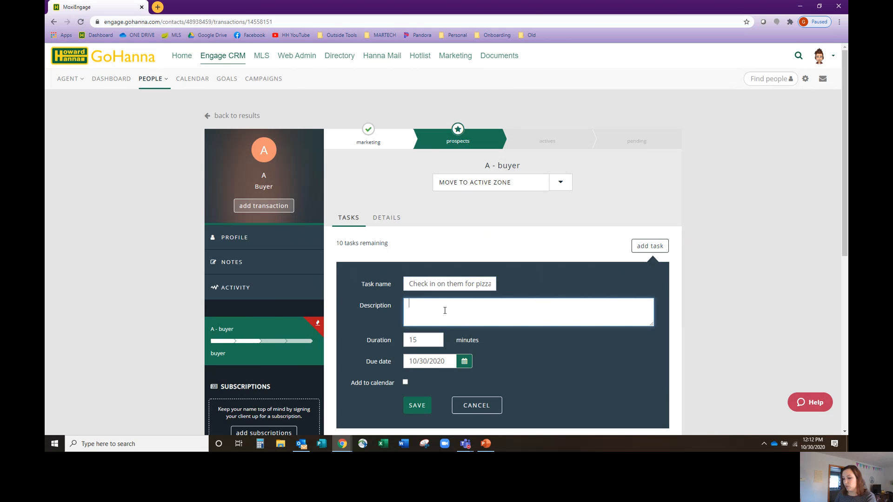
{"action": "type", "text": "Write a note"}
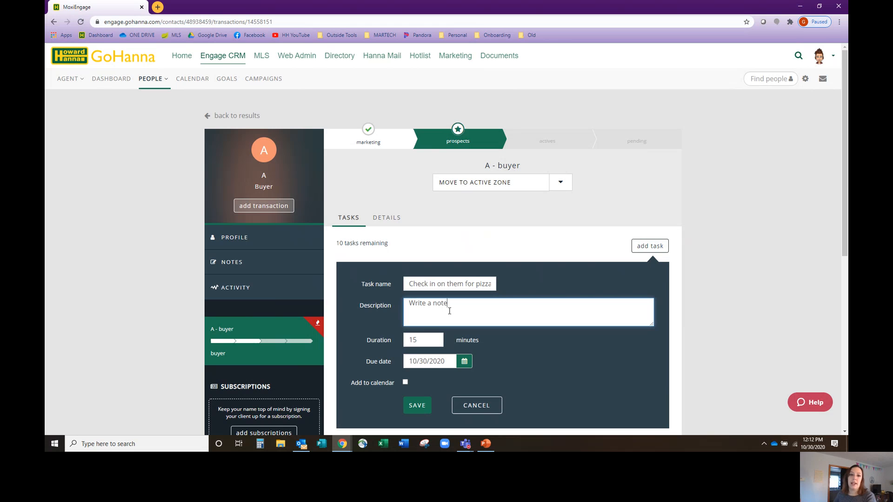
{"action": "left_click", "coordinate": [411, 407]}
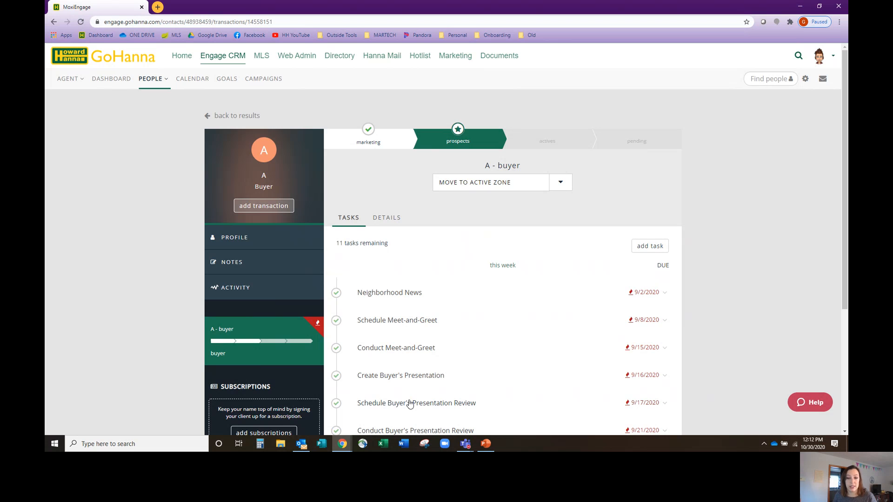
{"action": "scroll", "coordinate": [410, 404], "scroll_direction": "down", "scroll_amount": 4}
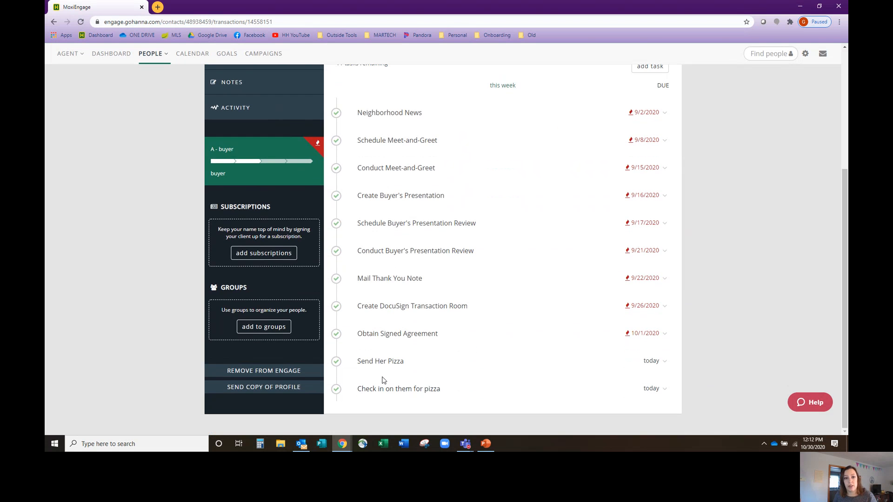
{"action": "scroll", "coordinate": [394, 384], "scroll_direction": "up", "scroll_amount": 4}
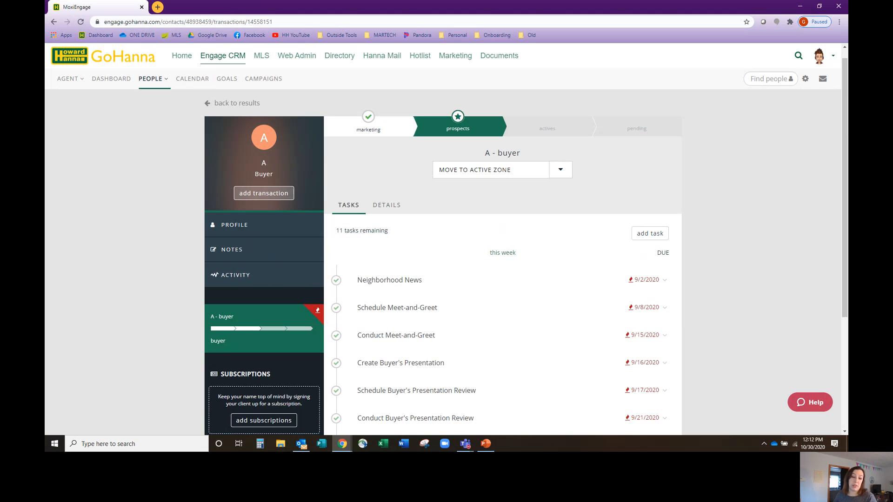
Review the contact's activity history and the subscriptions that can be added
{"action": "left_click", "coordinate": [289, 278]}
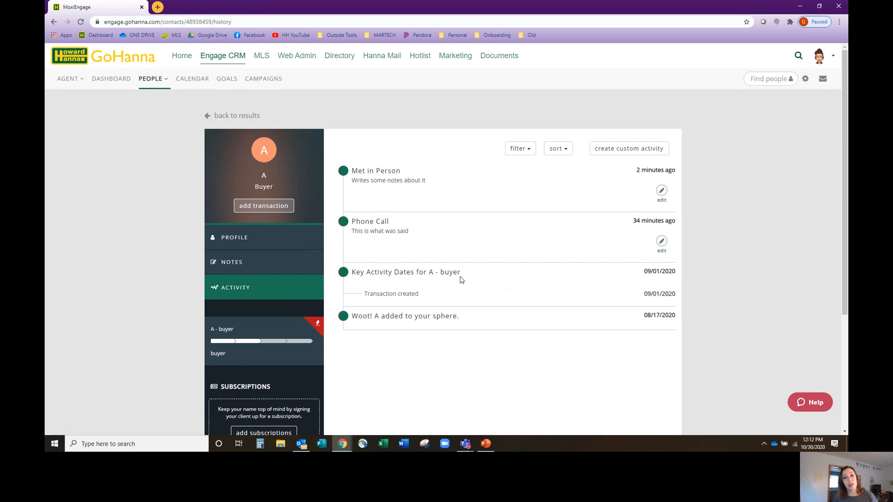
{"action": "scroll", "coordinate": [267, 335], "scroll_direction": "down", "scroll_amount": 2}
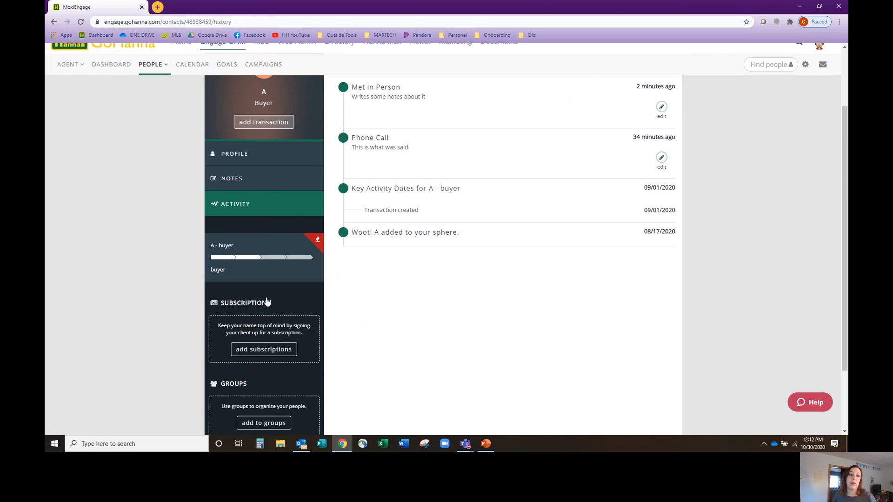
{"action": "left_click", "coordinate": [267, 350]}
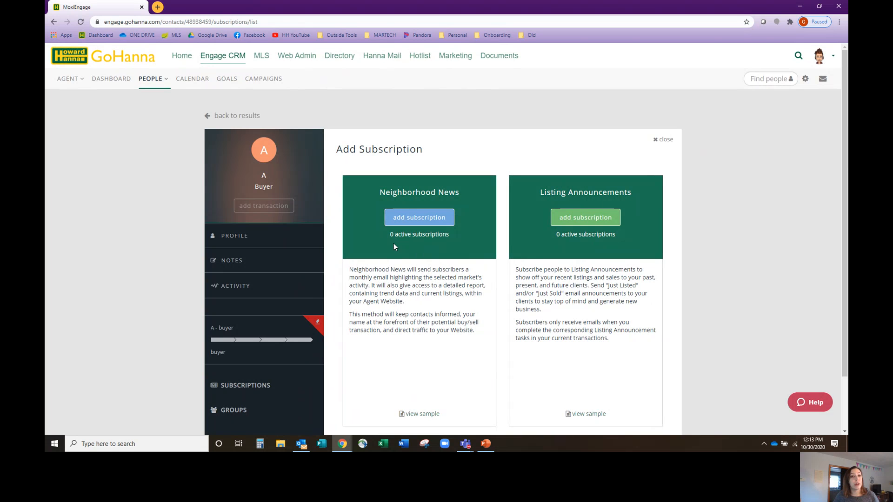
Examine the dashboard's Activity Feed and the Neighborhood News statistics and feed under the campaigns
{"action": "left_click", "coordinate": [117, 80]}
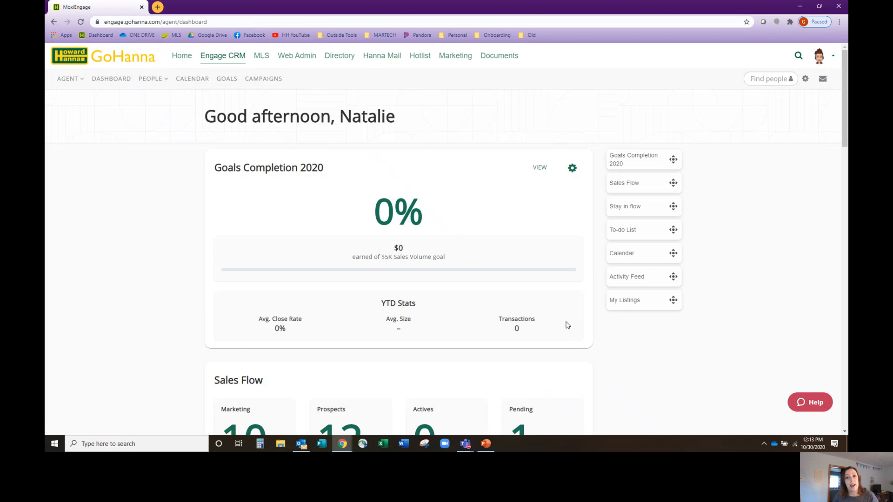
{"action": "left_click", "coordinate": [642, 282]}
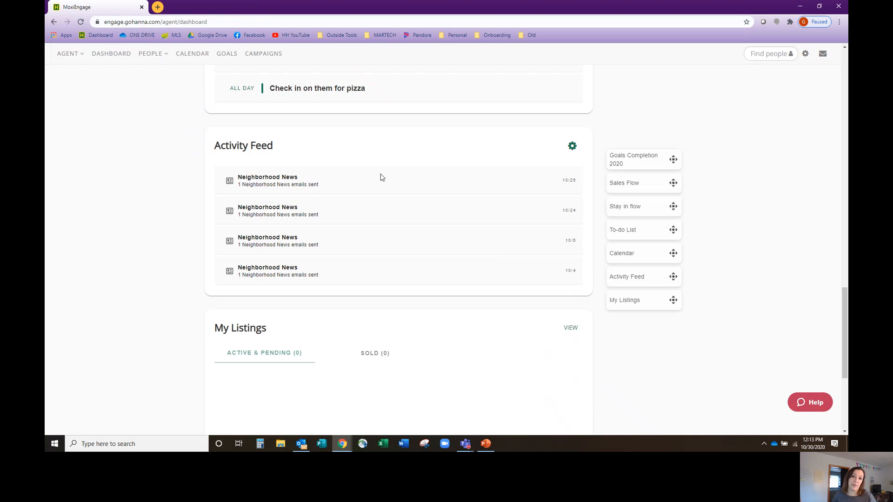
{"action": "left_click", "coordinate": [261, 55]}
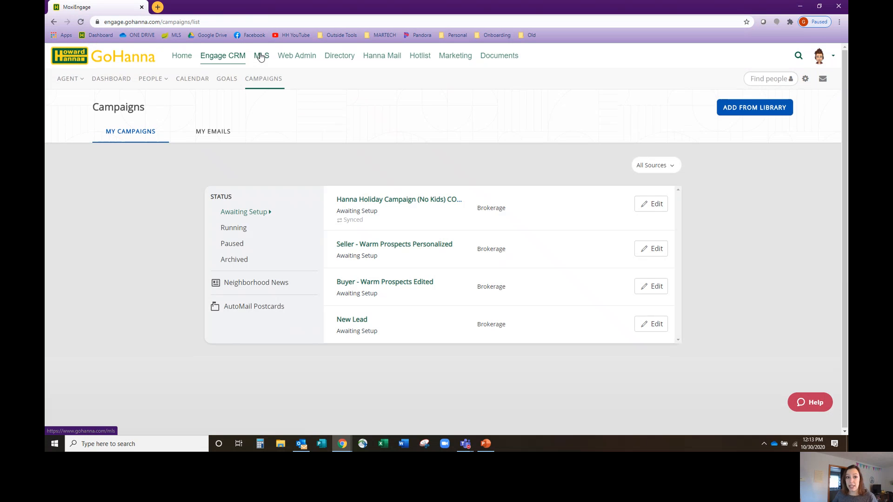
{"action": "left_click", "coordinate": [252, 288]}
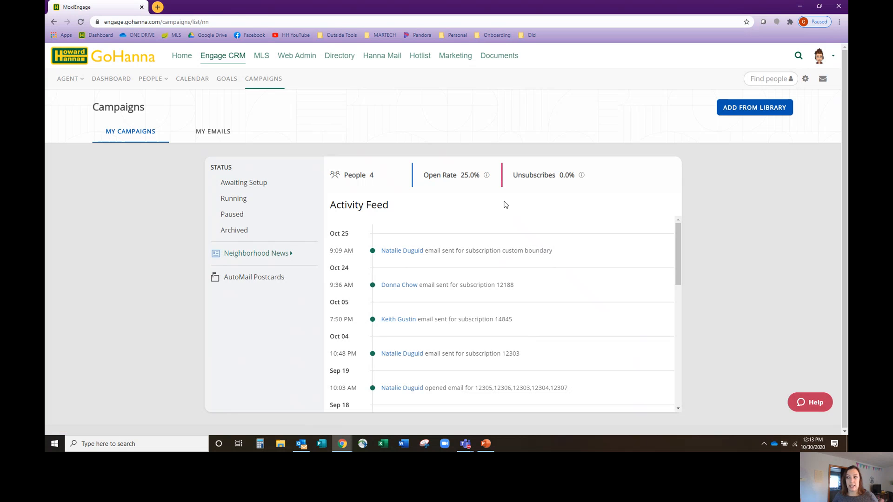
Return to the My People list and reopen the first contact's record
{"action": "left_click", "coordinate": [167, 80]}
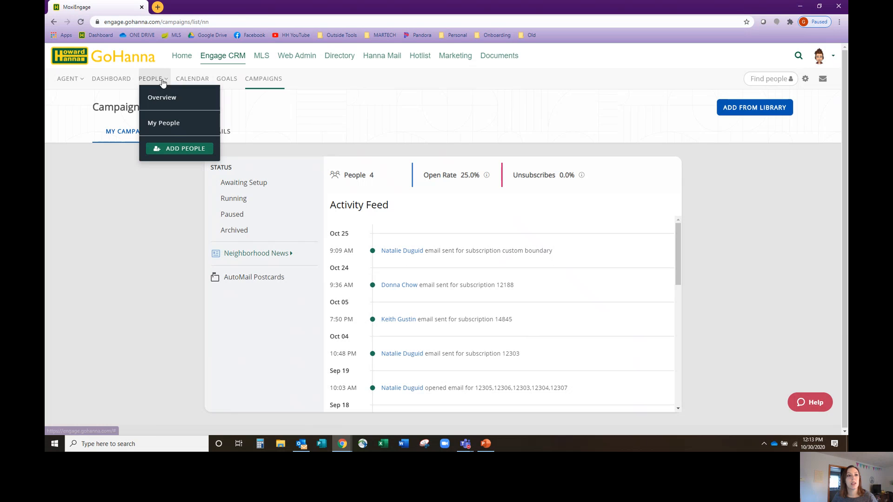
{"action": "left_click", "coordinate": [170, 118]}
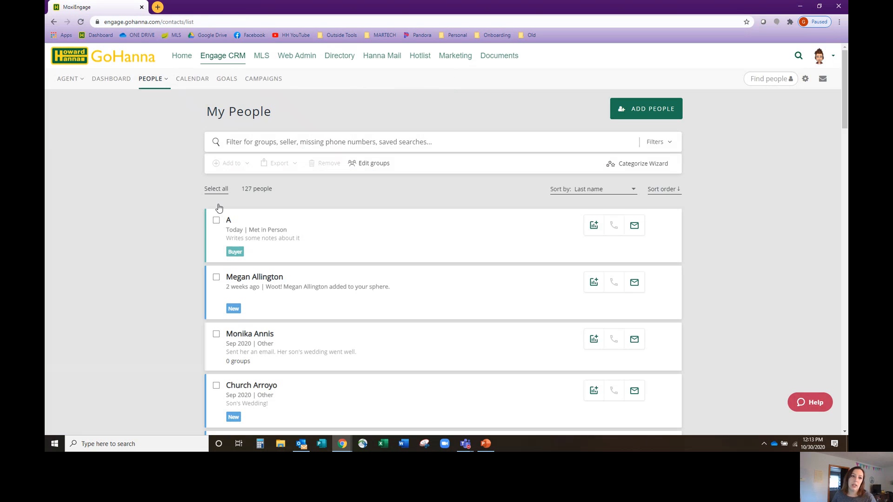
{"action": "left_click", "coordinate": [228, 223]}
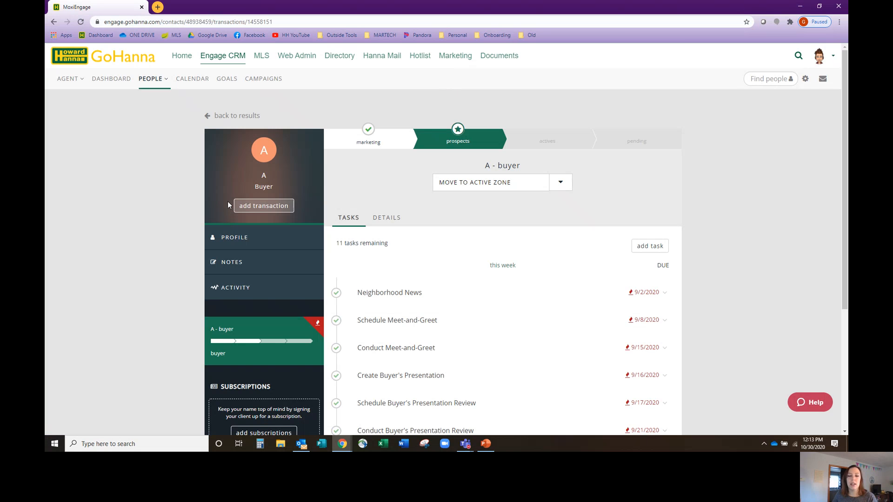
Start a new non-MLS transaction for the contact, compare the buyer and seller types, and review the seller form's fields
{"action": "left_click", "coordinate": [270, 204]}
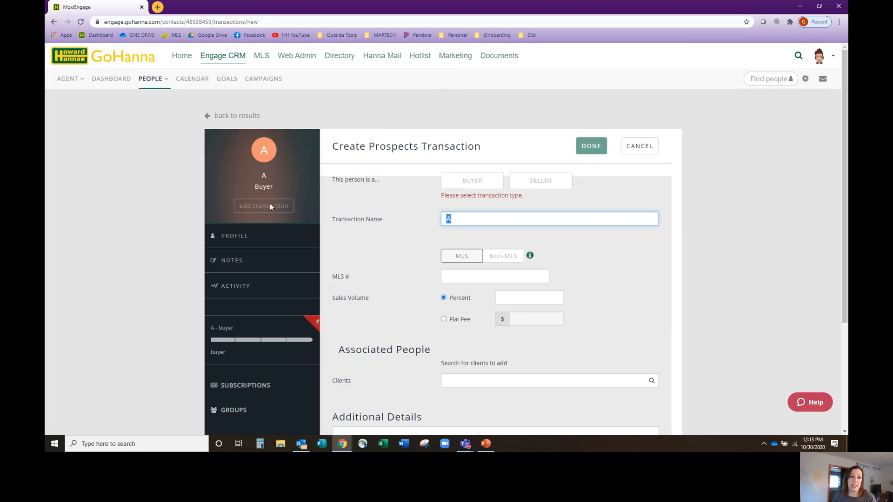
{"action": "left_click", "coordinate": [513, 261]}
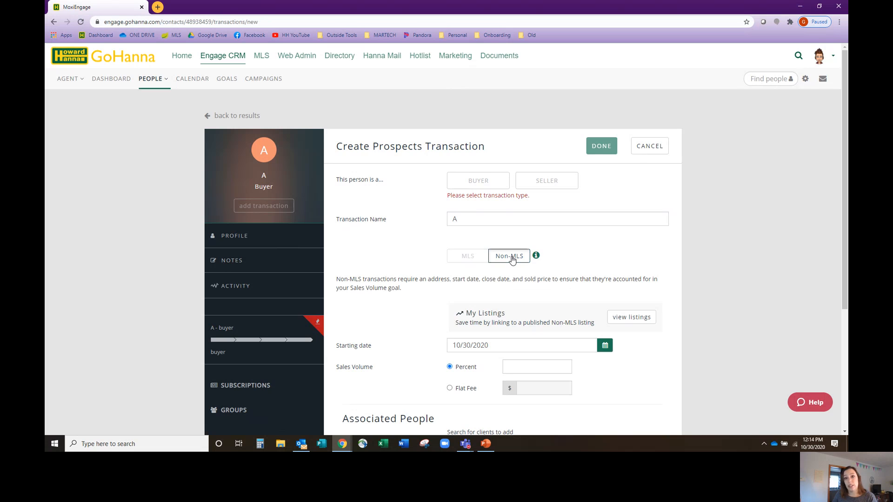
{"action": "left_click", "coordinate": [481, 183]}
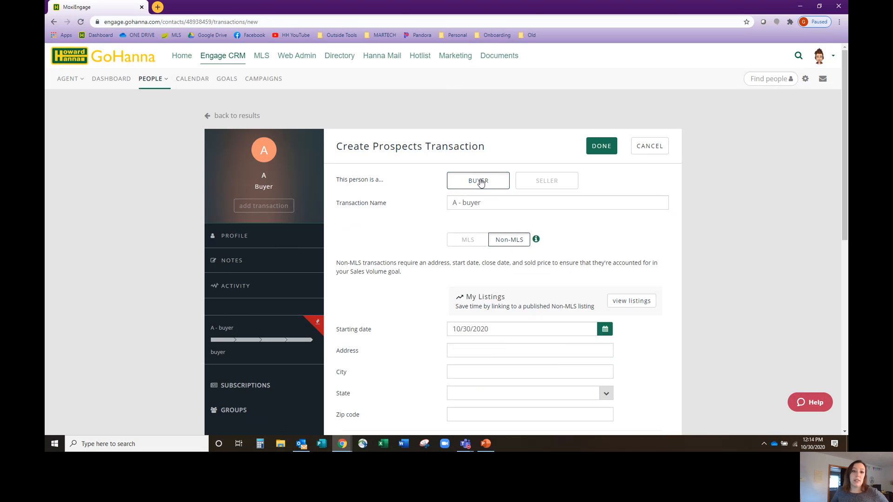
{"action": "left_click", "coordinate": [553, 188]}
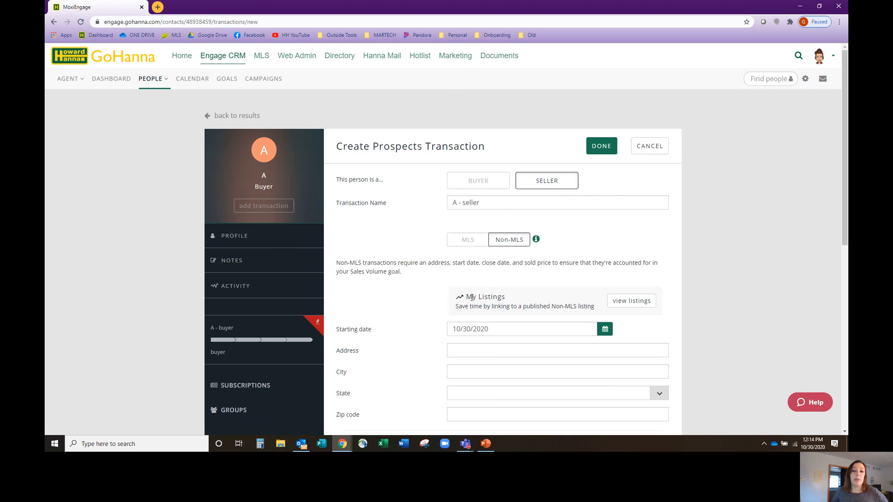
{"action": "scroll", "coordinate": [479, 333], "scroll_direction": "down", "scroll_amount": 3}
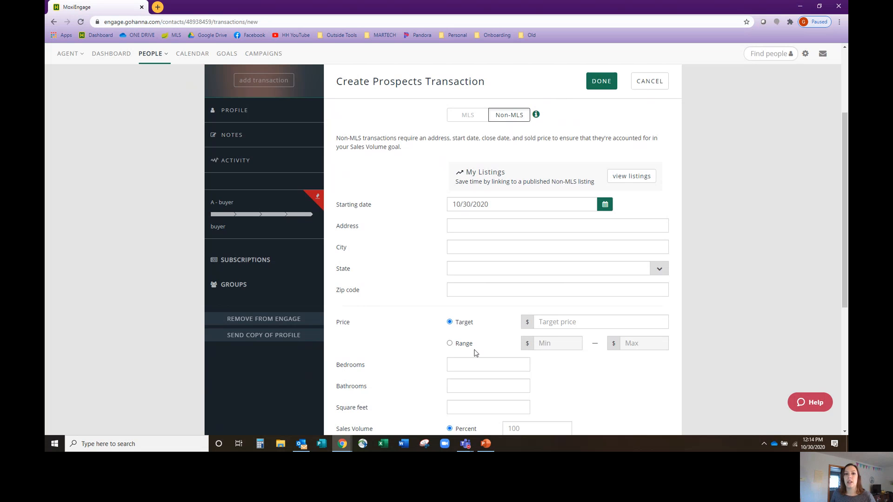
{"action": "scroll", "coordinate": [494, 234], "scroll_direction": "down", "scroll_amount": 4}
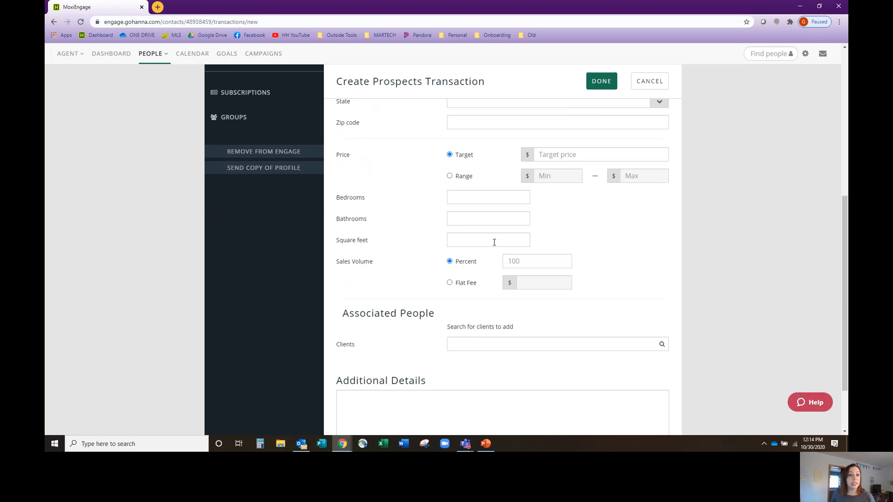
{"action": "scroll", "coordinate": [560, 211], "scroll_direction": "up", "scroll_amount": 4}
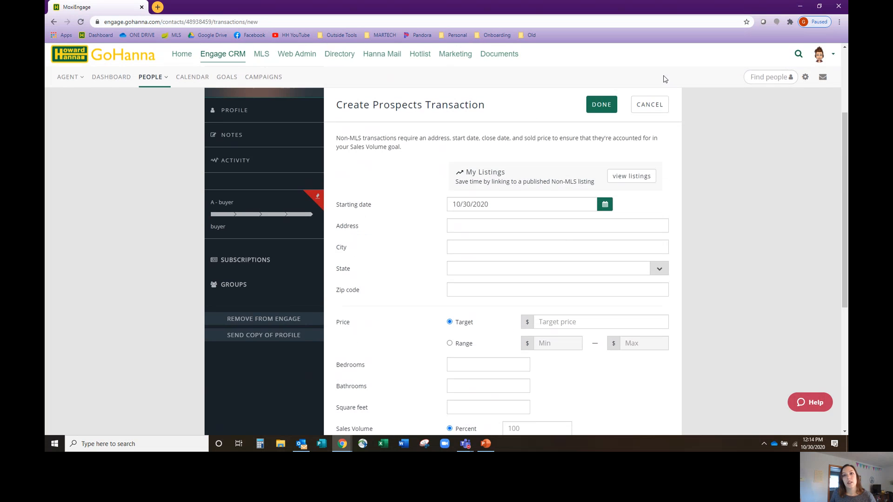
Return to the My People list and view the existing contact groups and the new group name entry, leaving without creating one
{"action": "mouse_move", "coordinate": [145, 87]}
{"action": "left_click", "coordinate": [170, 122]}
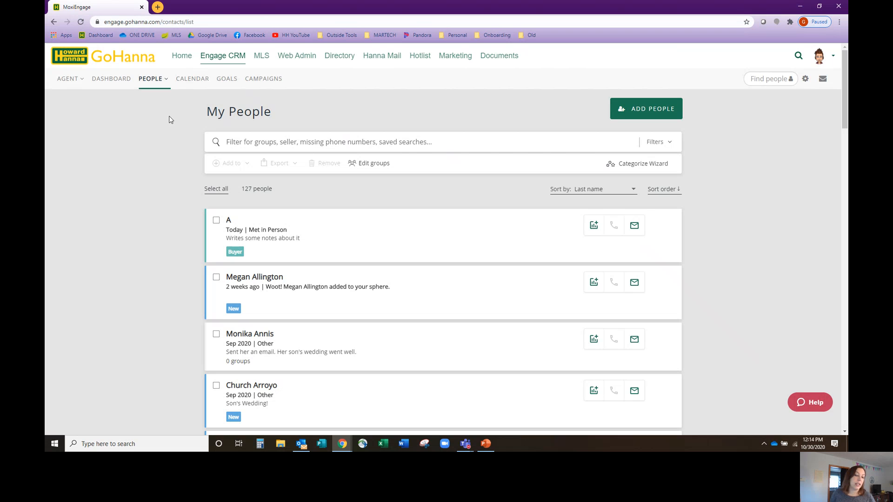
{"action": "left_click", "coordinate": [370, 164]}
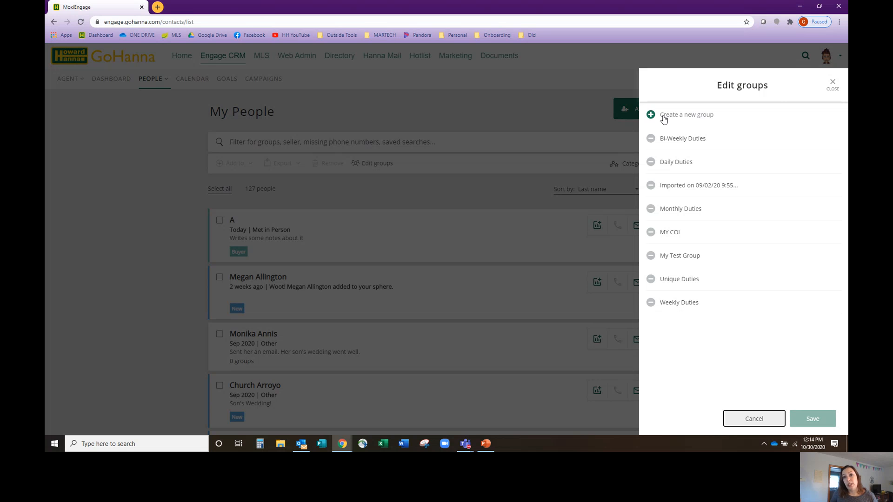
{"action": "left_click", "coordinate": [665, 116]}
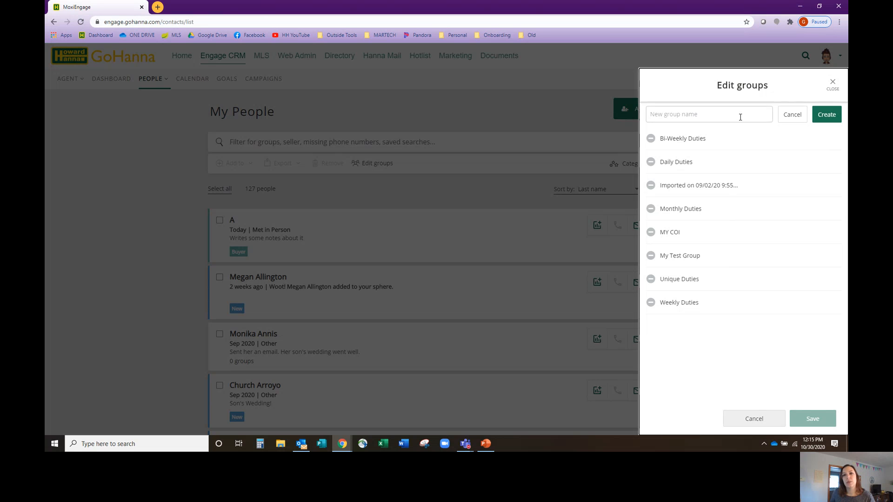
{"action": "left_click", "coordinate": [827, 89]}
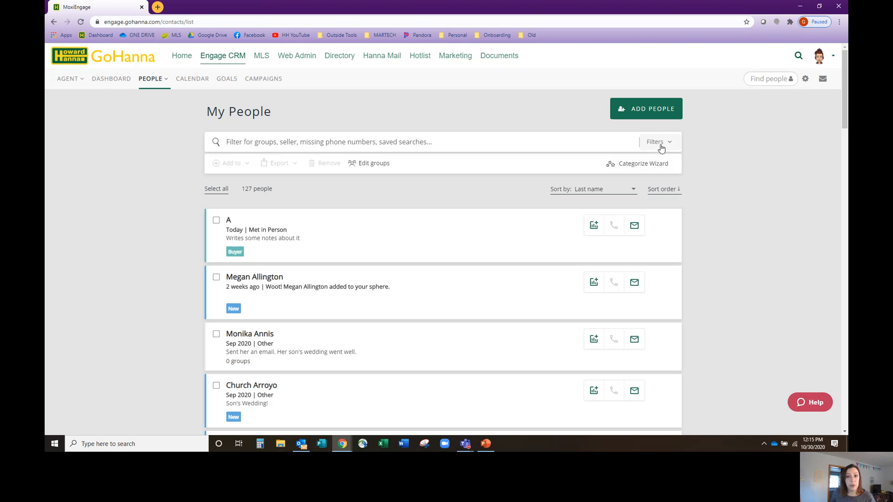
Review the My People filter options for groups, campaigns and lead sources without applying any filter
{"action": "left_click", "coordinate": [661, 142]}
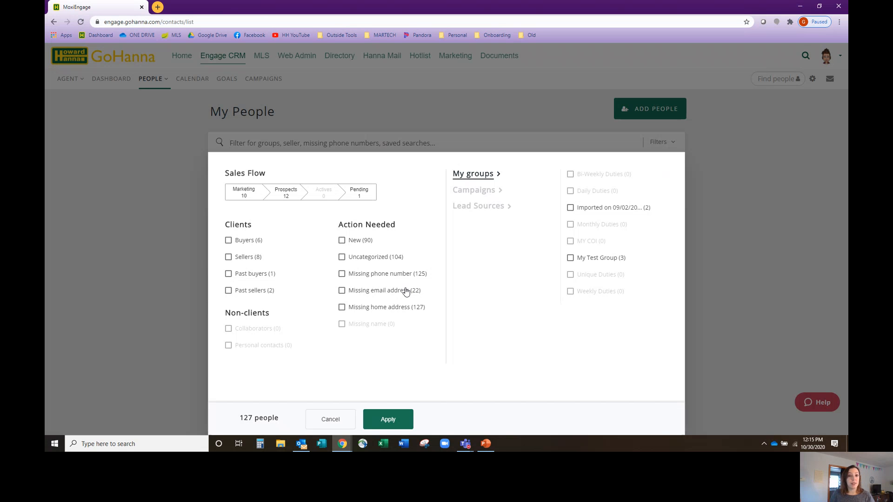
{"action": "left_click", "coordinate": [487, 194]}
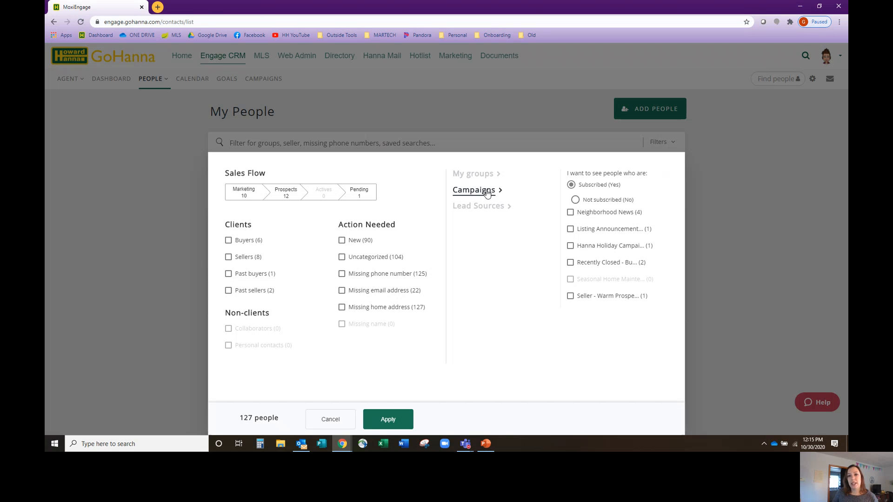
{"action": "left_click", "coordinate": [483, 211]}
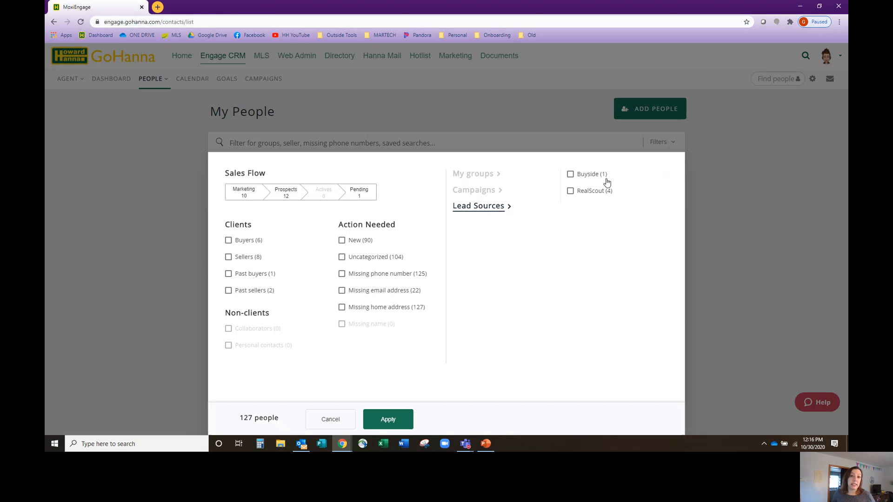
{"action": "left_click", "coordinate": [345, 427]}
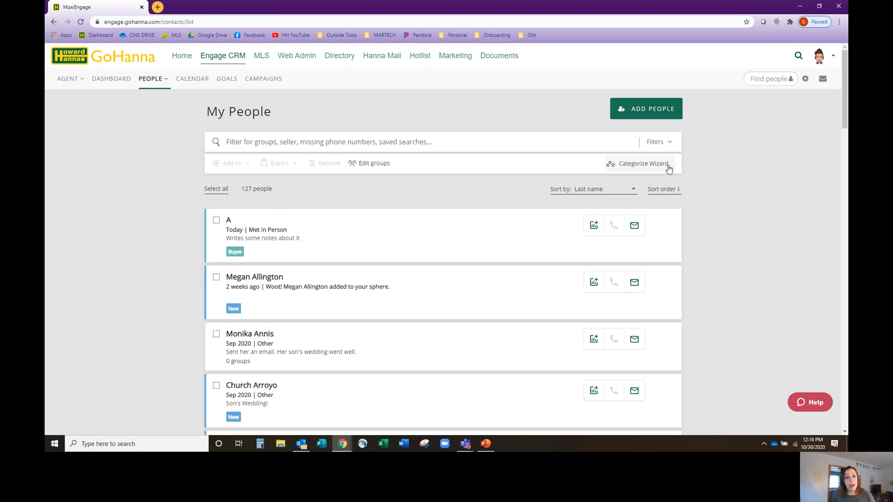
View the Categorize Wizard's client options for the first uncategorized person, leaving the person uncategorized, and return to My People
{"action": "left_click", "coordinate": [668, 166]}
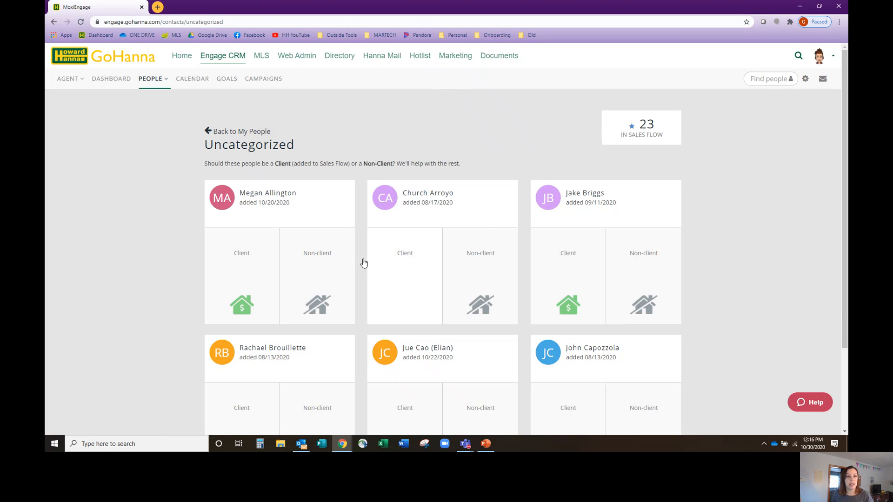
{"action": "left_click", "coordinate": [266, 278]}
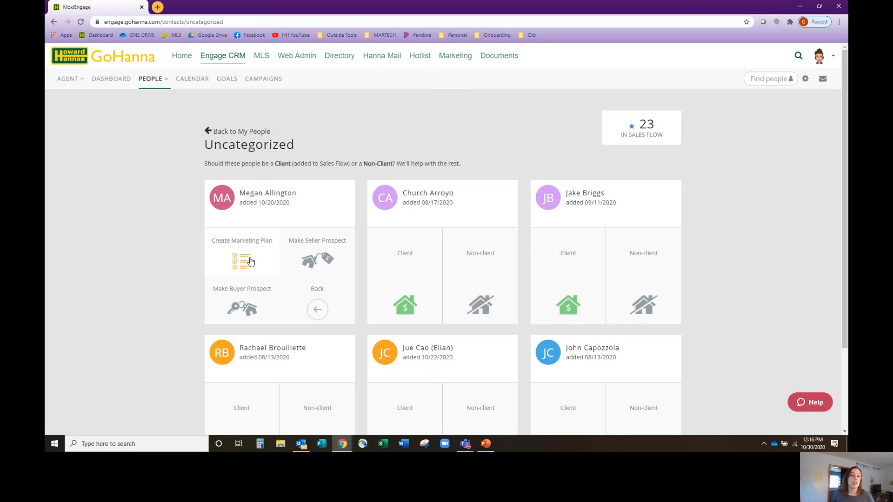
{"action": "left_click", "coordinate": [230, 134]}
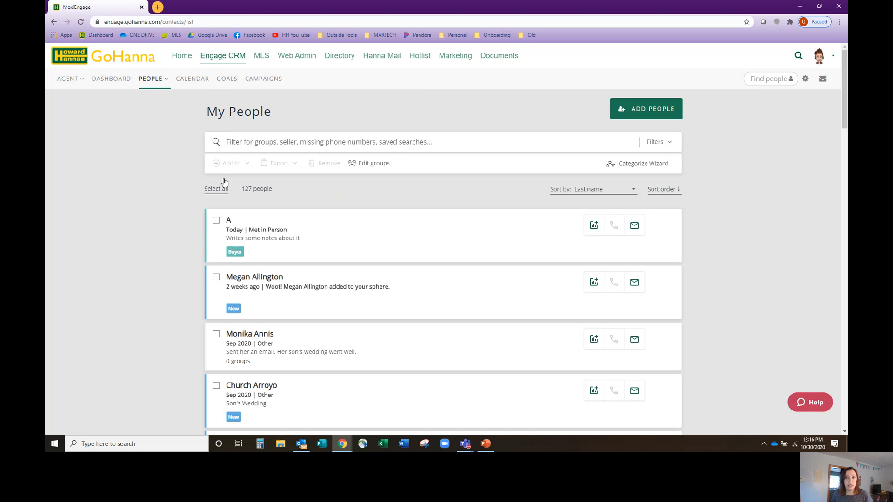
Open the Howard Hanna Education and Training YouTube channel in a new browser tab and look over its playlists
{"action": "left_click", "coordinate": [157, 6]}
{"action": "left_click", "coordinate": [288, 35]}
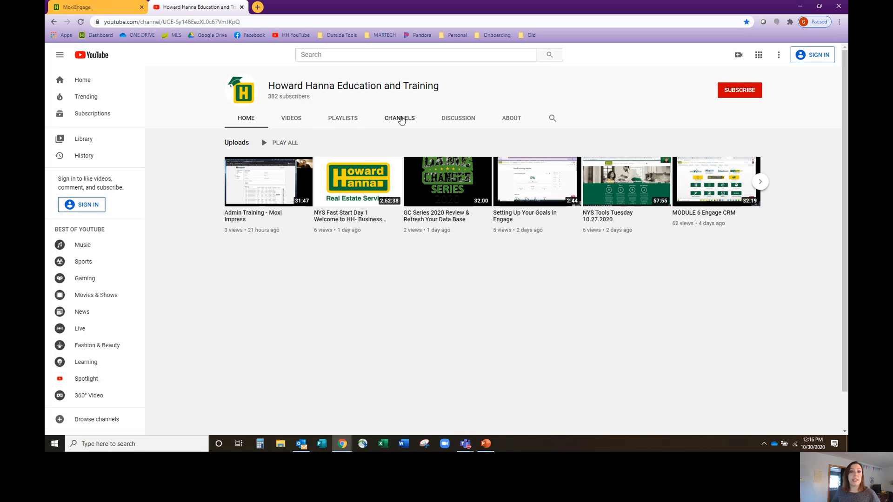
{"action": "left_click", "coordinate": [349, 120]}
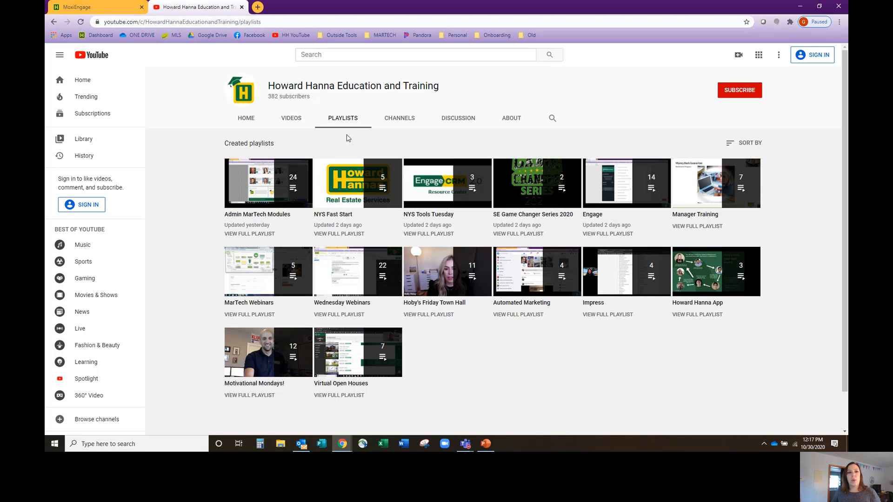
{"action": "mouse_move", "coordinate": [366, 266]}
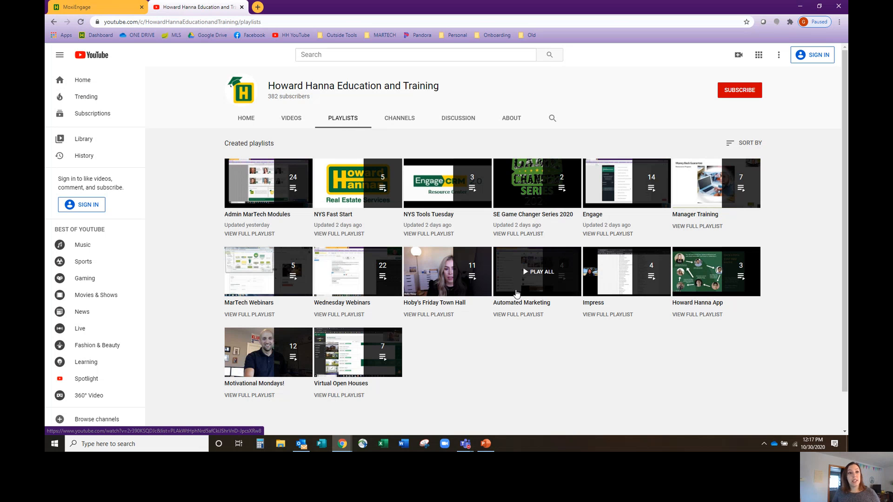
Switch between the My People list and the YouTube playlists, ending on the MoxiEngage page
{"action": "left_click", "coordinate": [116, 9]}
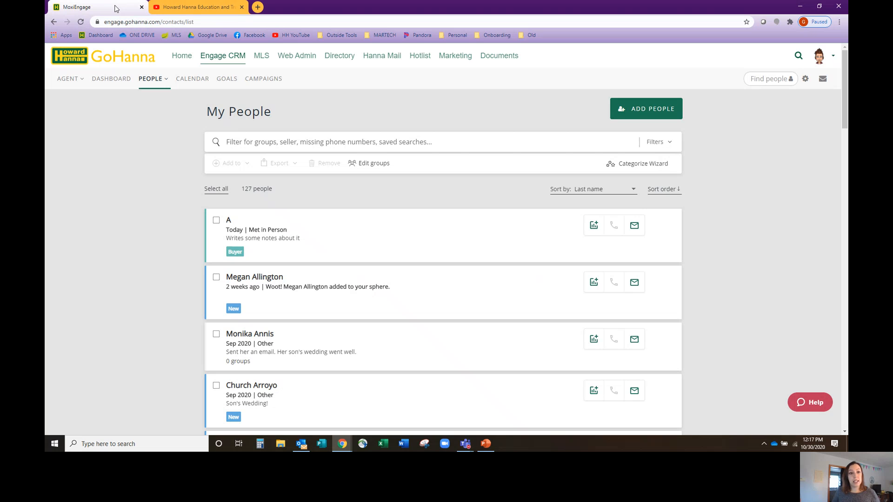
{"action": "left_click", "coordinate": [181, 16]}
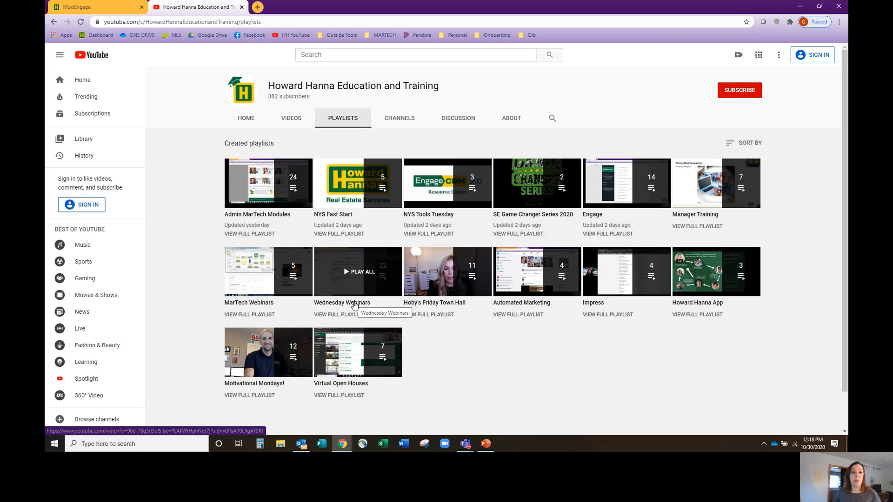
{"action": "left_click", "coordinate": [105, 12]}
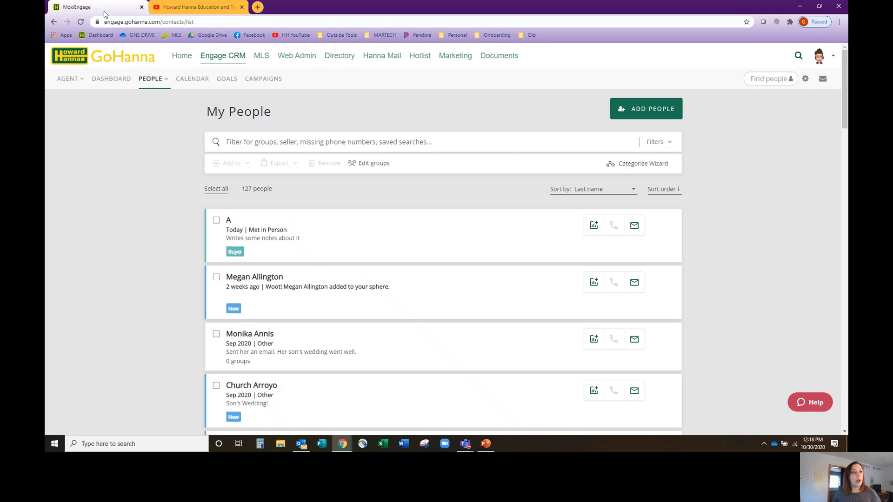